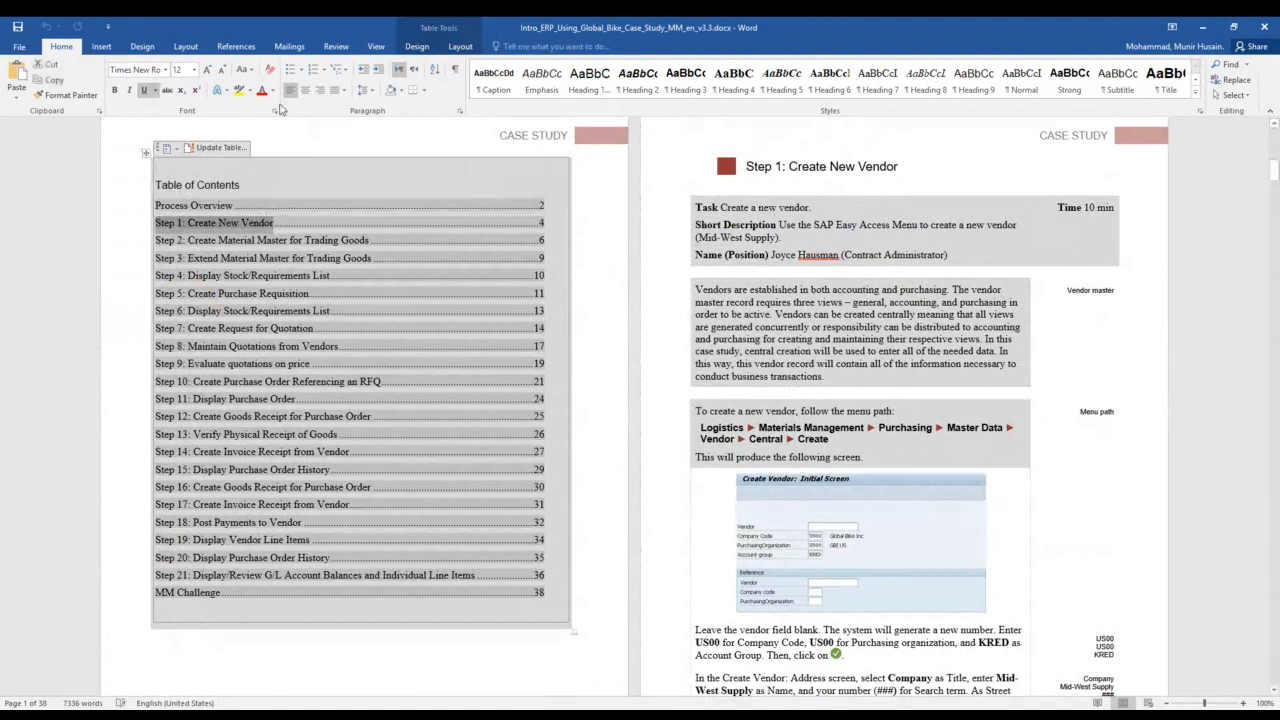
Highlight the Step 1 (Create New Vendor) and Step 21 (G/L account balances) entries in yellow in the table of contents
{"action": "left_click", "coordinate": [239, 90]}
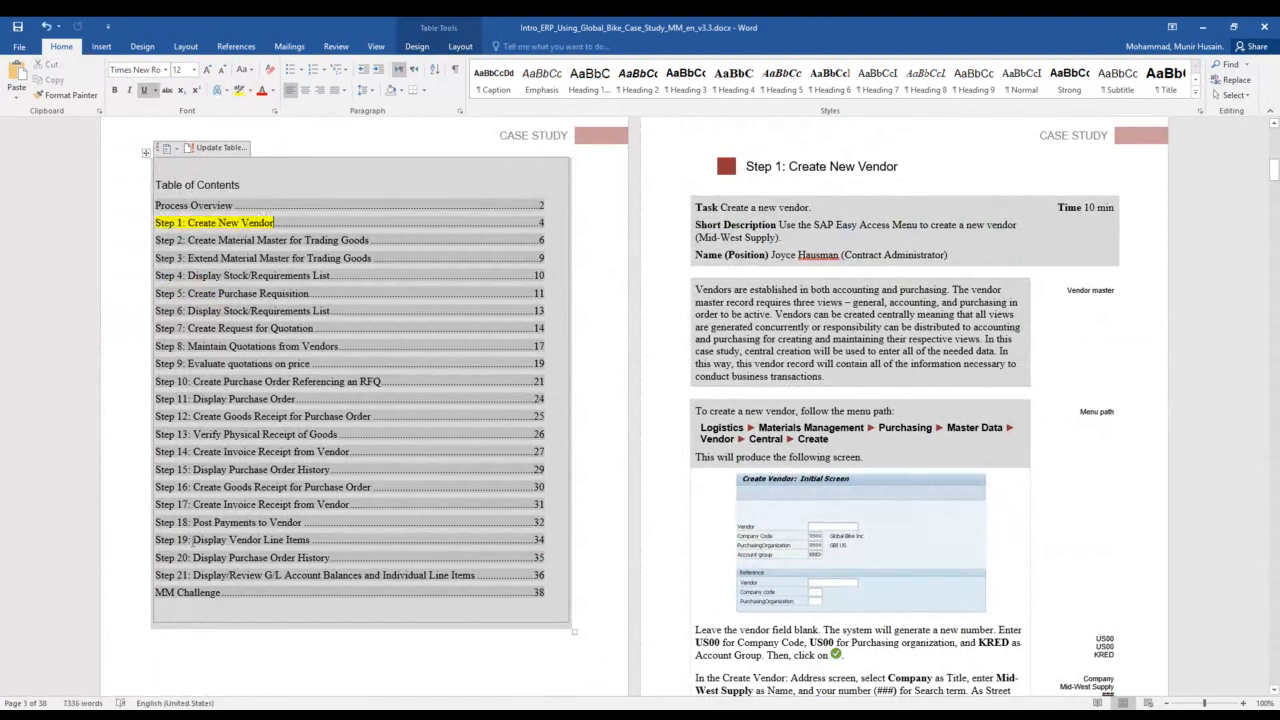
{"action": "left_click_drag", "start_coordinate": [157, 575], "coordinate": [480, 576]}
{"action": "left_click", "coordinate": [536, 560]}
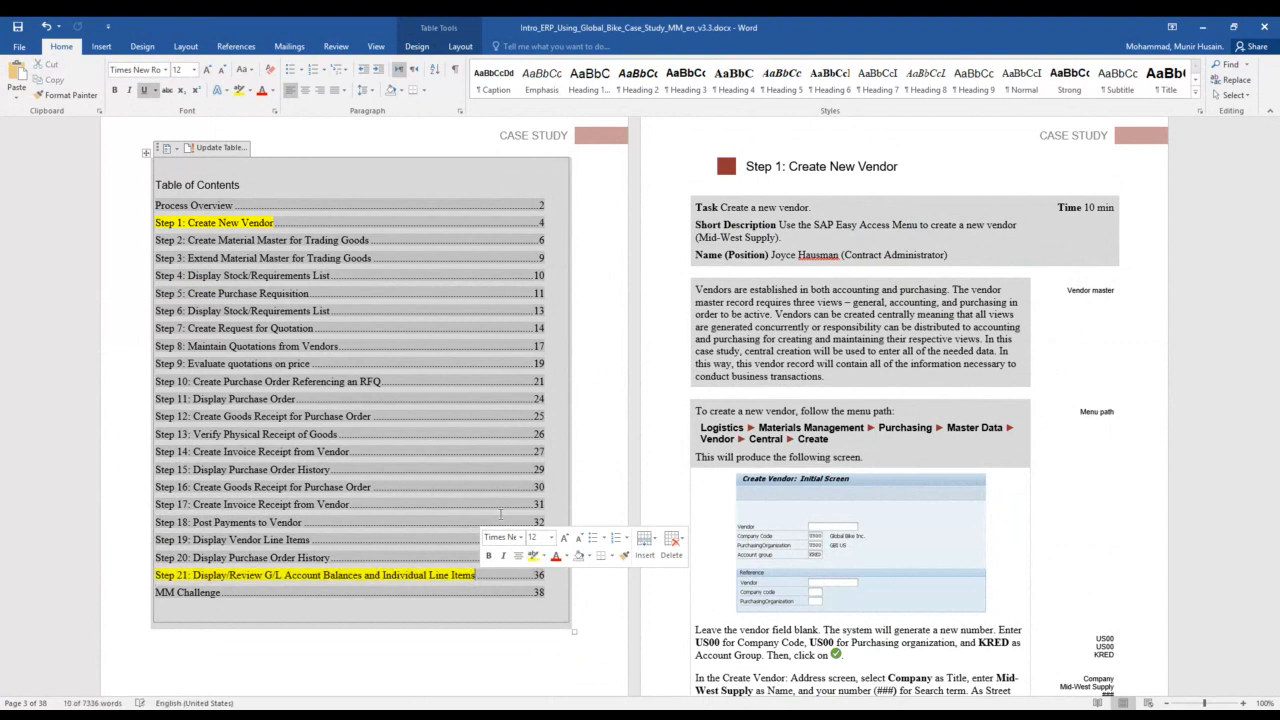
{"action": "scroll", "coordinate": [410, 465], "scroll_direction": "up", "scroll_amount": 1}
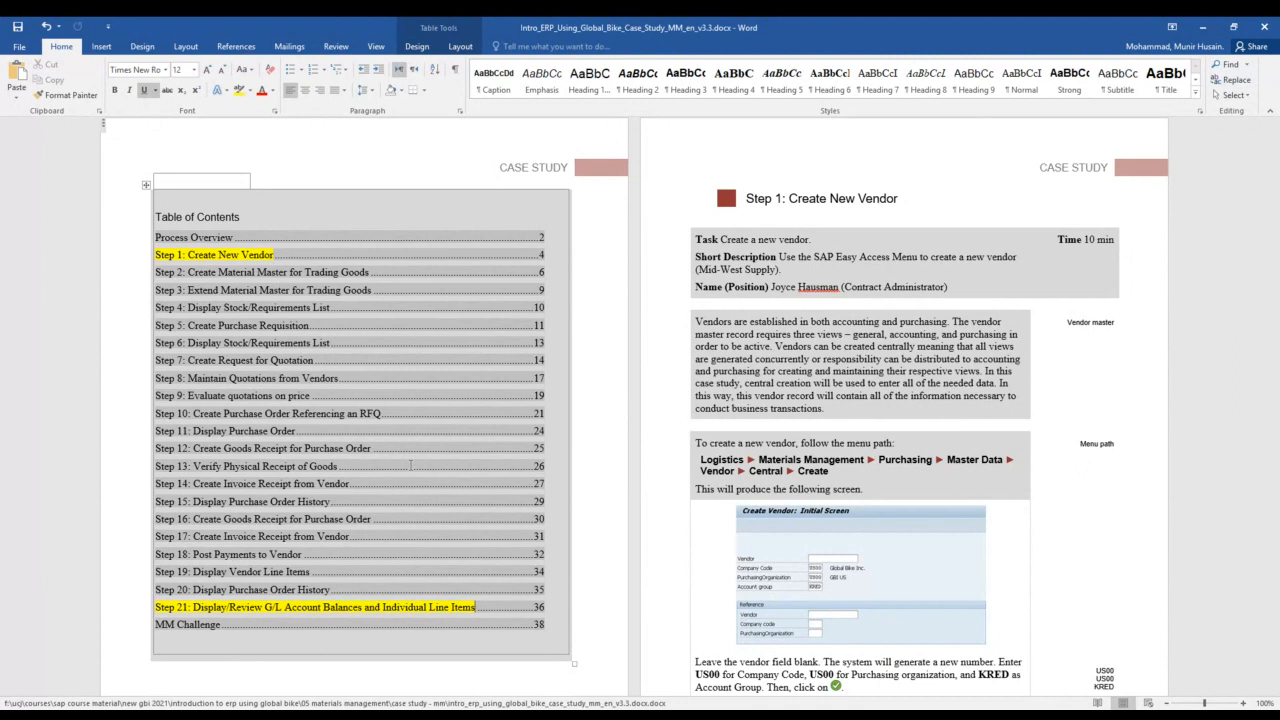
Switch to SAP Easy Access and start transaction XK01 for creating a vendor
{"action": "key", "text": "alt+Tab"}
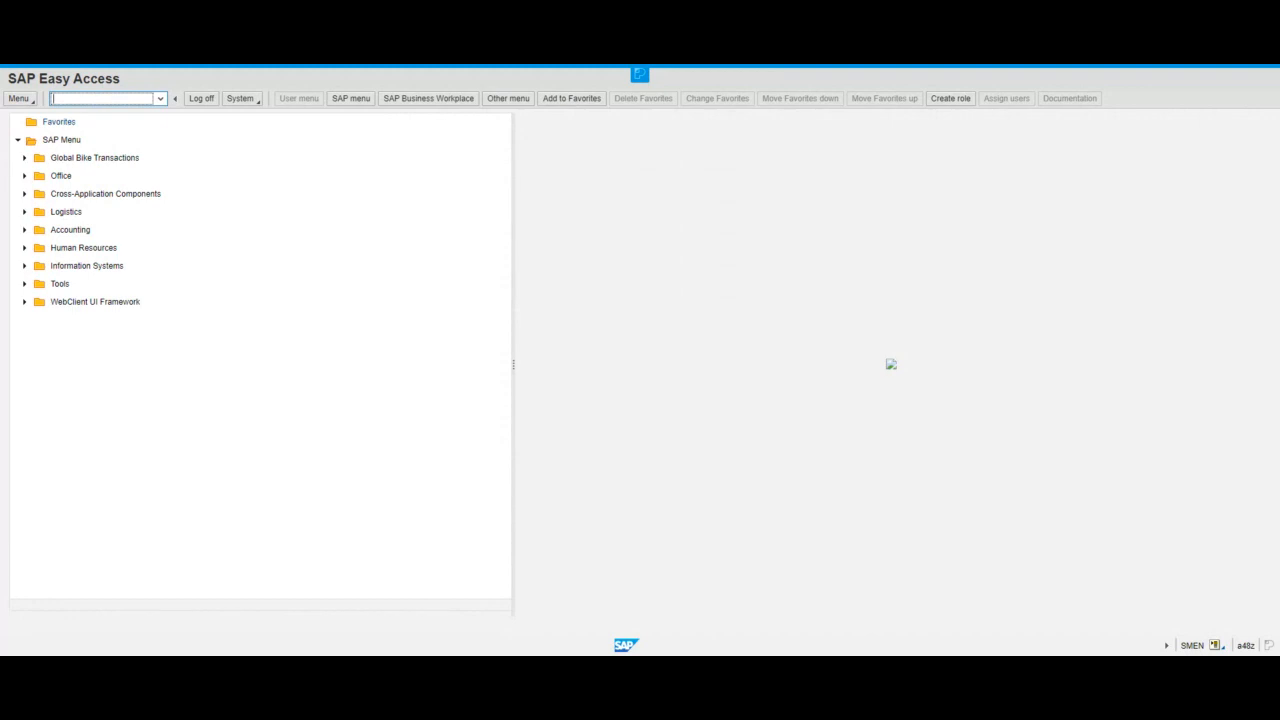
{"action": "type", "text": "xk01"}
{"action": "key", "text": "Return"}
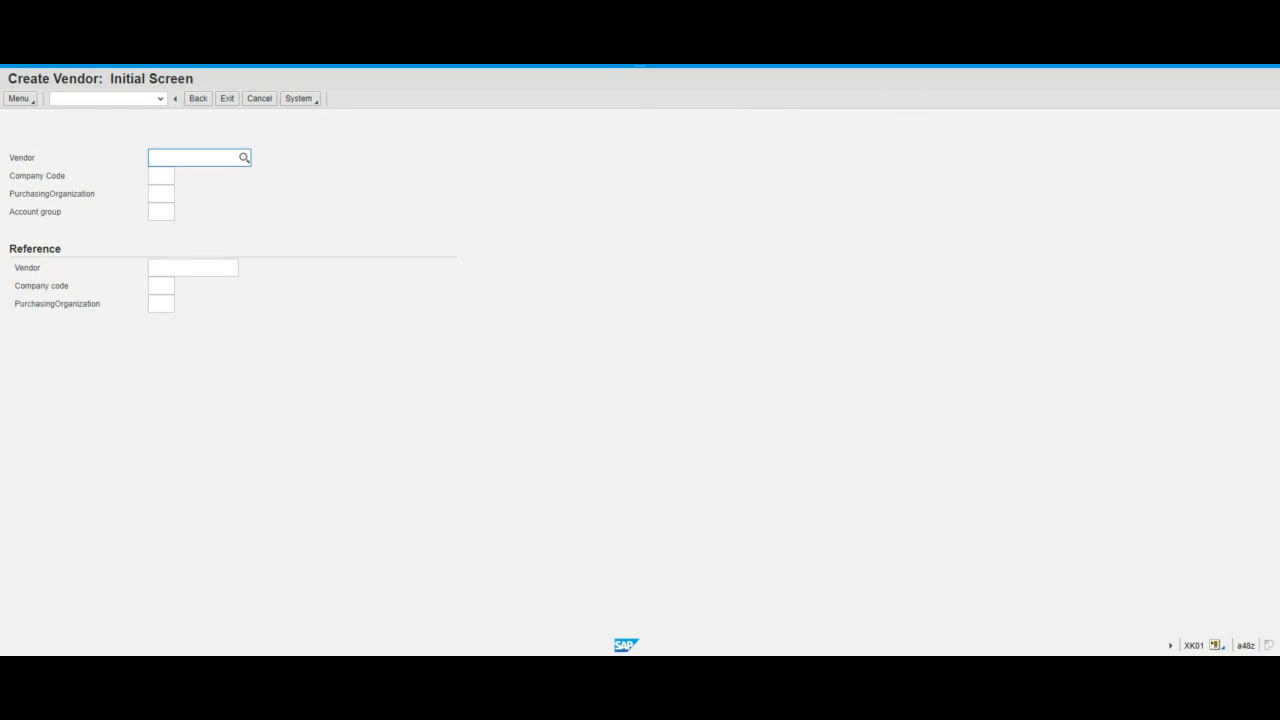
Enter the number of the existing Mid-West Supply vendor in Lincoln as the reference vendor
{"action": "left_click", "coordinate": [220, 268]}
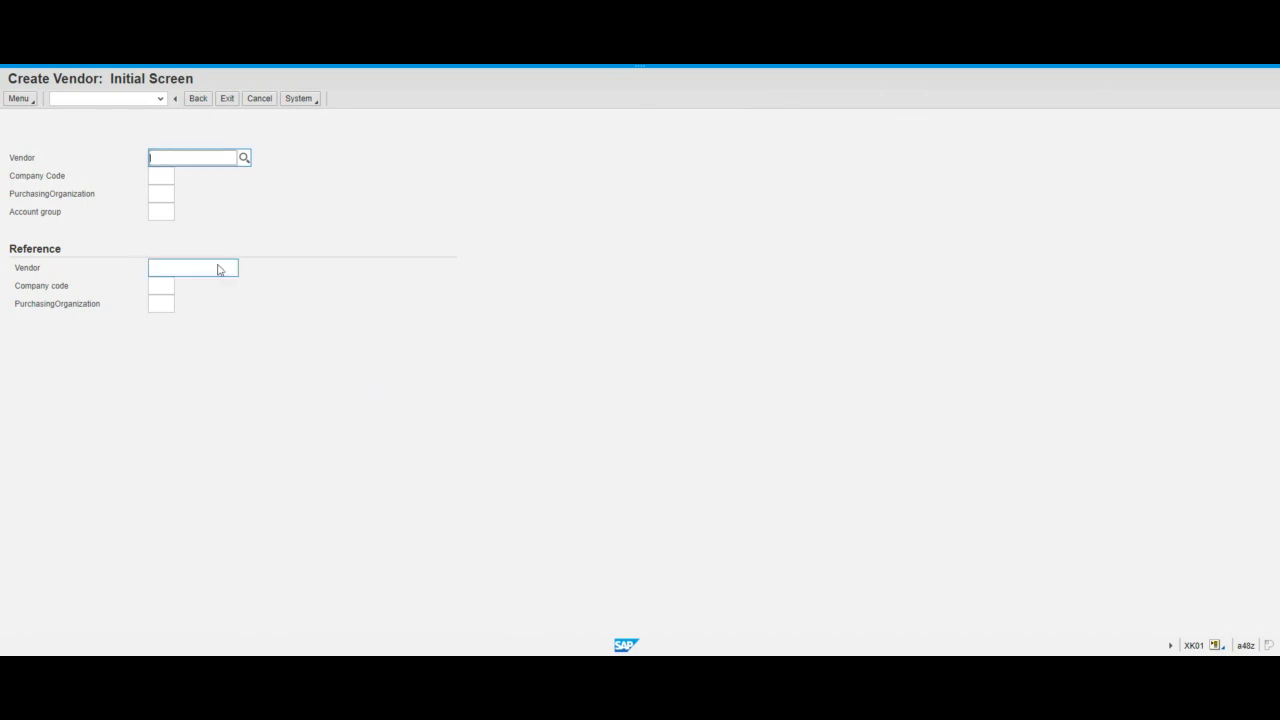
{"action": "left_click", "coordinate": [200, 268]}
{"action": "type", "text": "125059"}
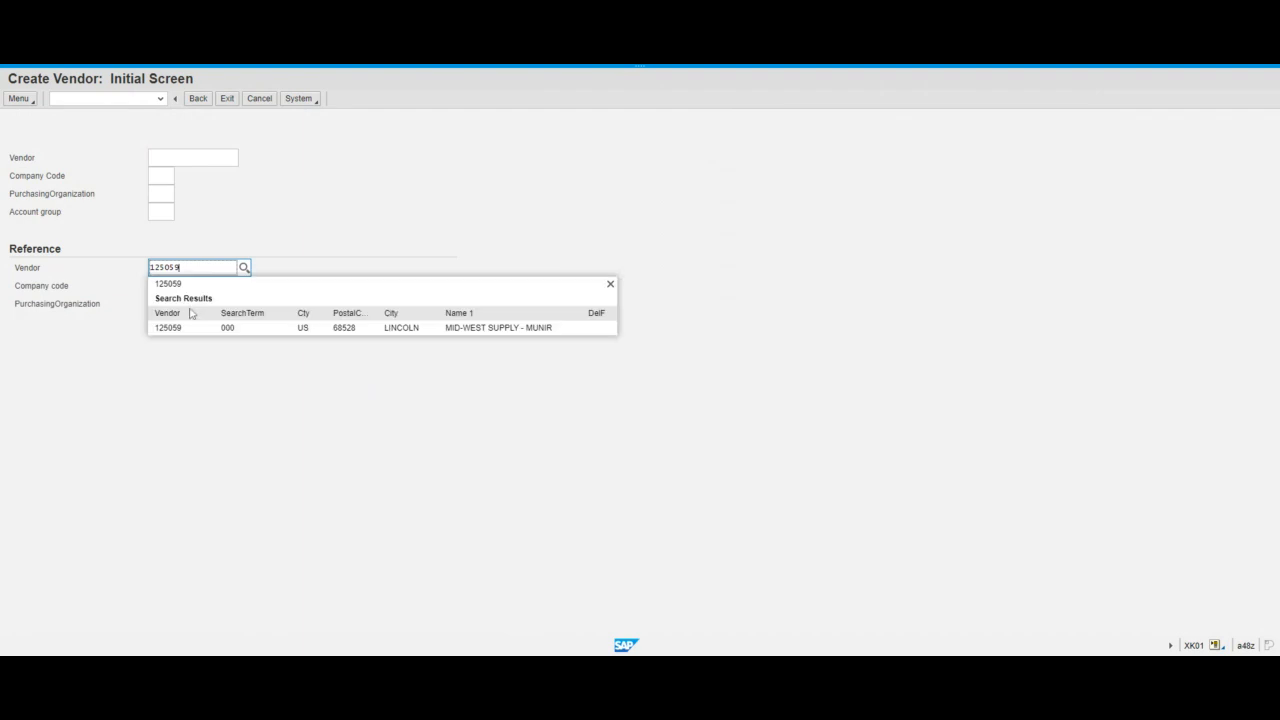
{"action": "left_click", "coordinate": [178, 327]}
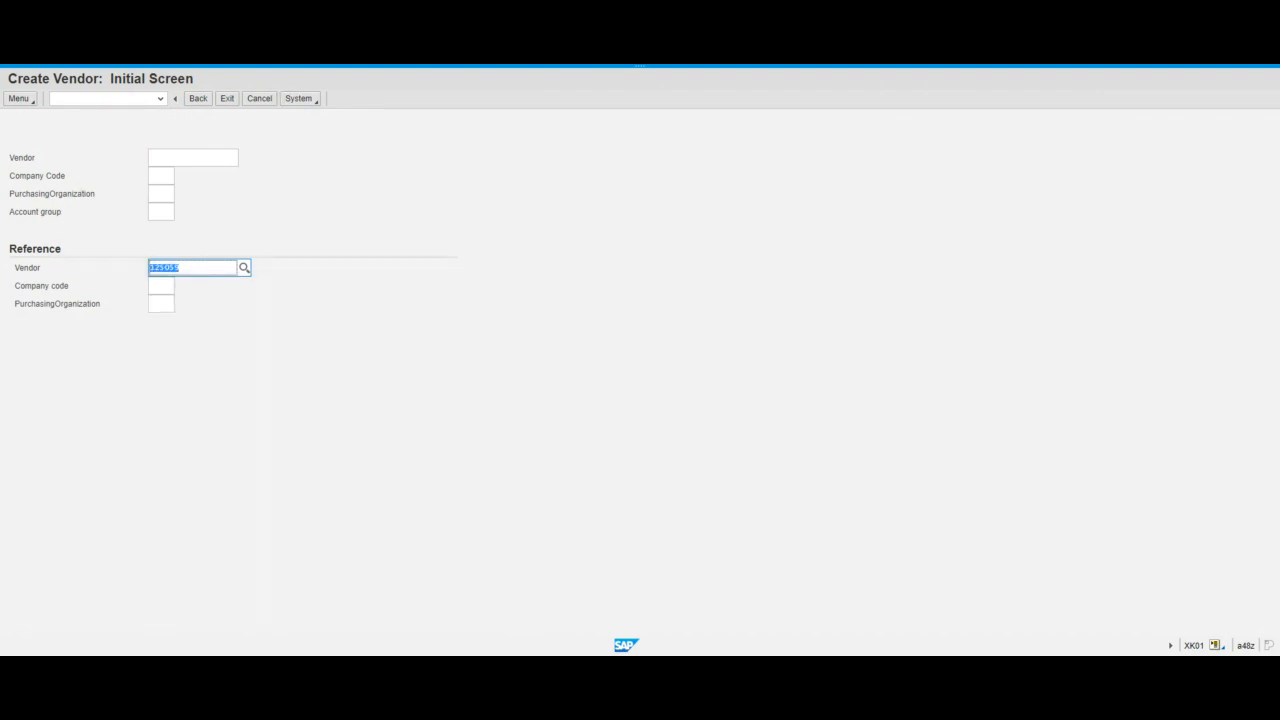
{"action": "left_click", "coordinate": [198, 268]}
Set the reference company code to US00 and the reference purchasing organization to US00, Global Bike USA
{"action": "left_click", "coordinate": [161, 286]}
{"action": "type", "text": "us"}
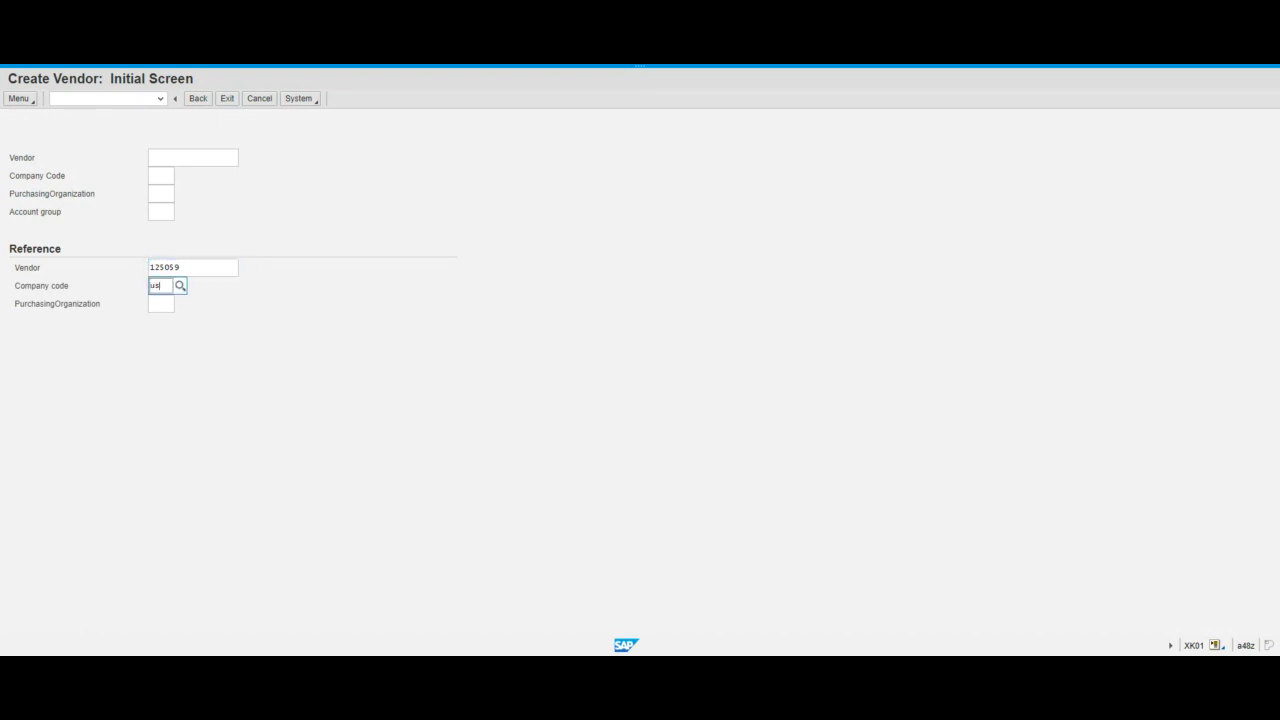
{"action": "left_click", "coordinate": [163, 346]}
{"action": "key", "text": "Tab"}
{"action": "left_click", "coordinate": [182, 305]}
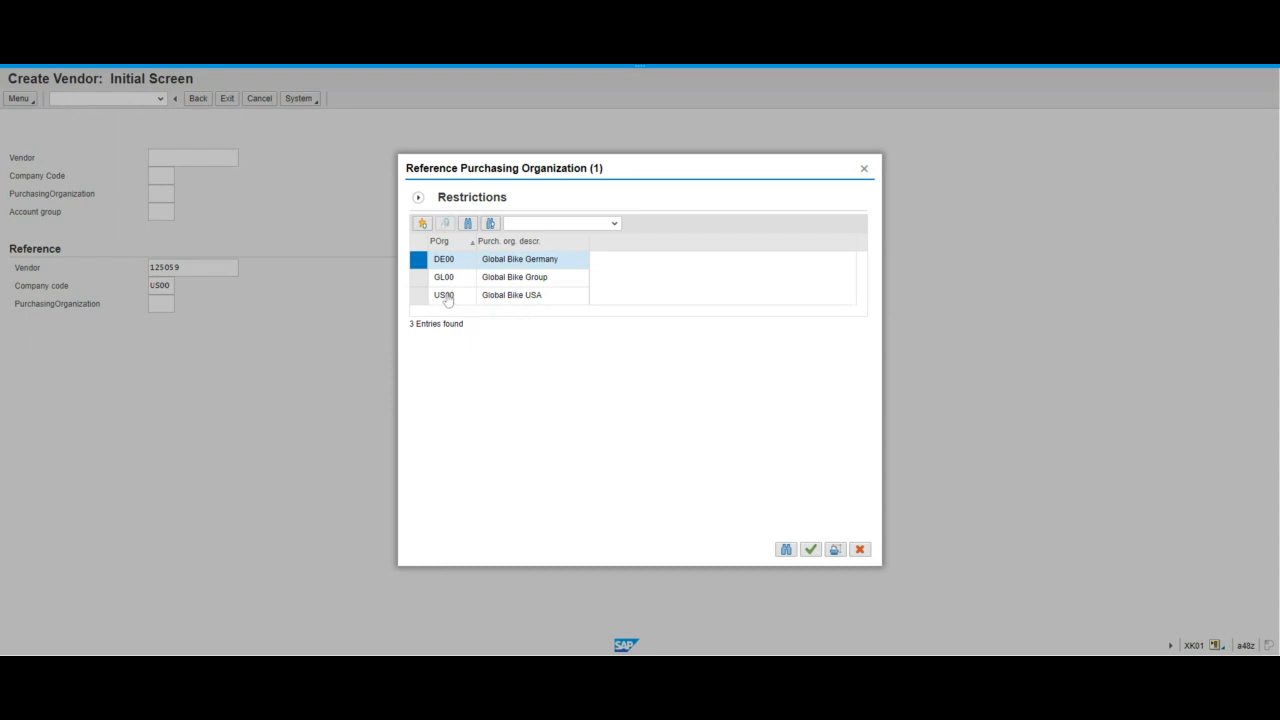
{"action": "double_click", "coordinate": [447, 300]}
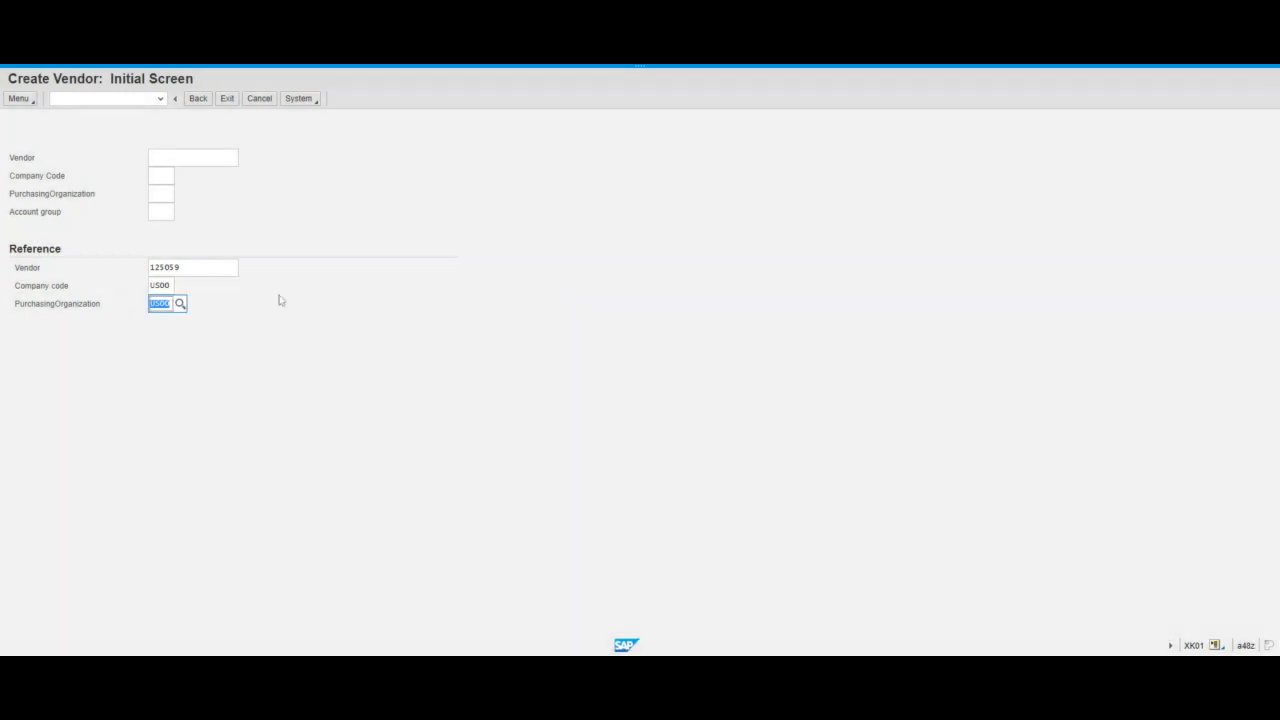
Set the new vendor's company code to US00, purchasing organization to US00 and account group to KRED
{"action": "left_click", "coordinate": [161, 176]}
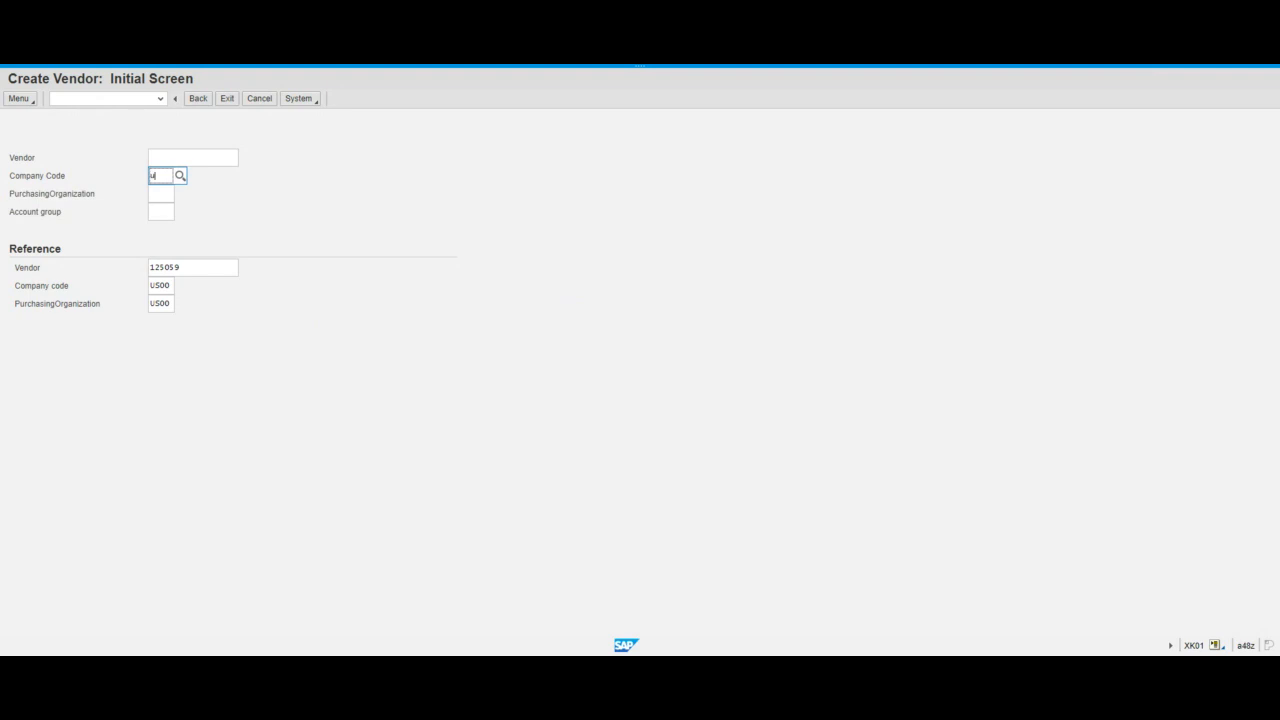
{"action": "type", "text": "u"}
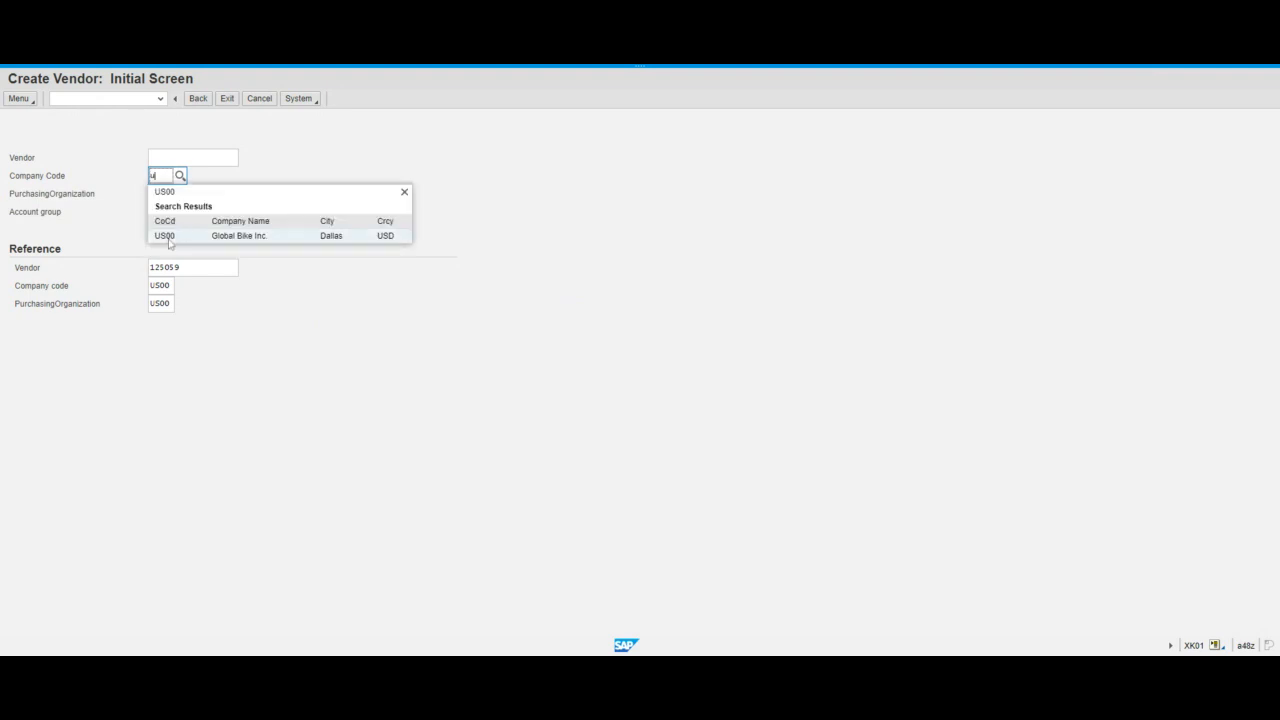
{"action": "left_click", "coordinate": [168, 234]}
{"action": "left_click", "coordinate": [161, 194]}
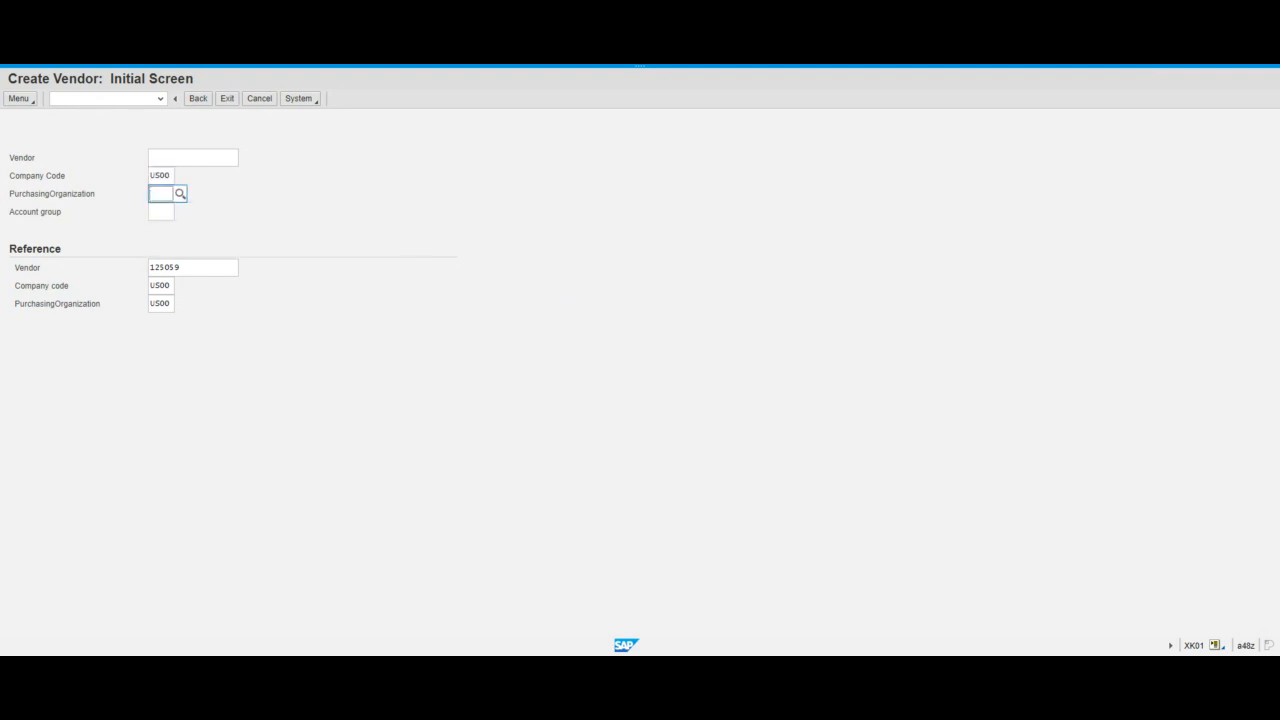
{"action": "type", "text": "u"}
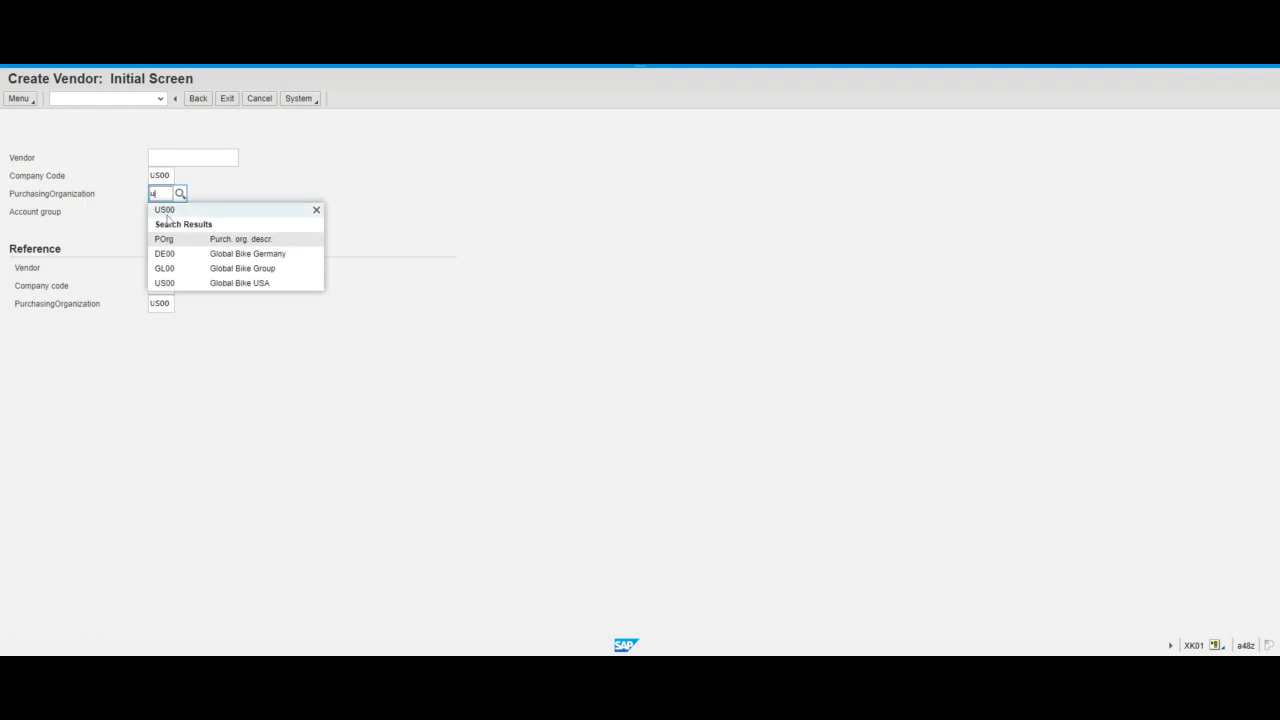
{"action": "left_click", "coordinate": [175, 284]}
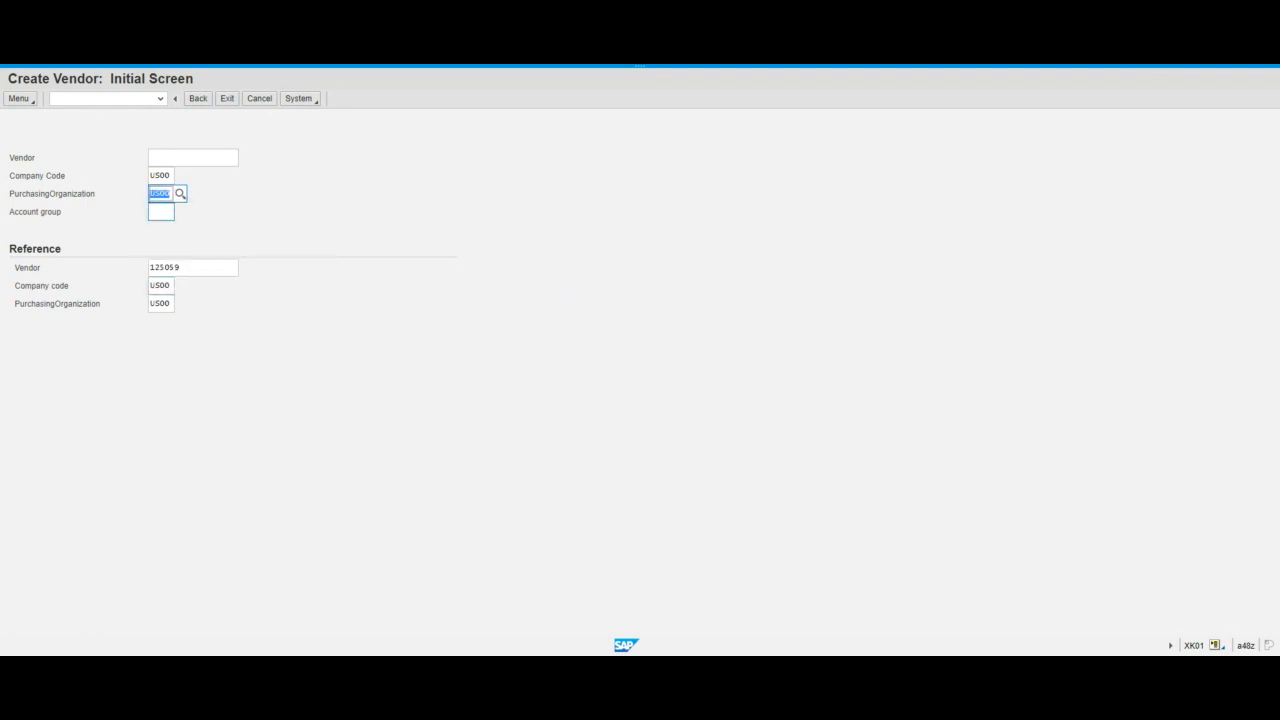
{"action": "left_click", "coordinate": [161, 212]}
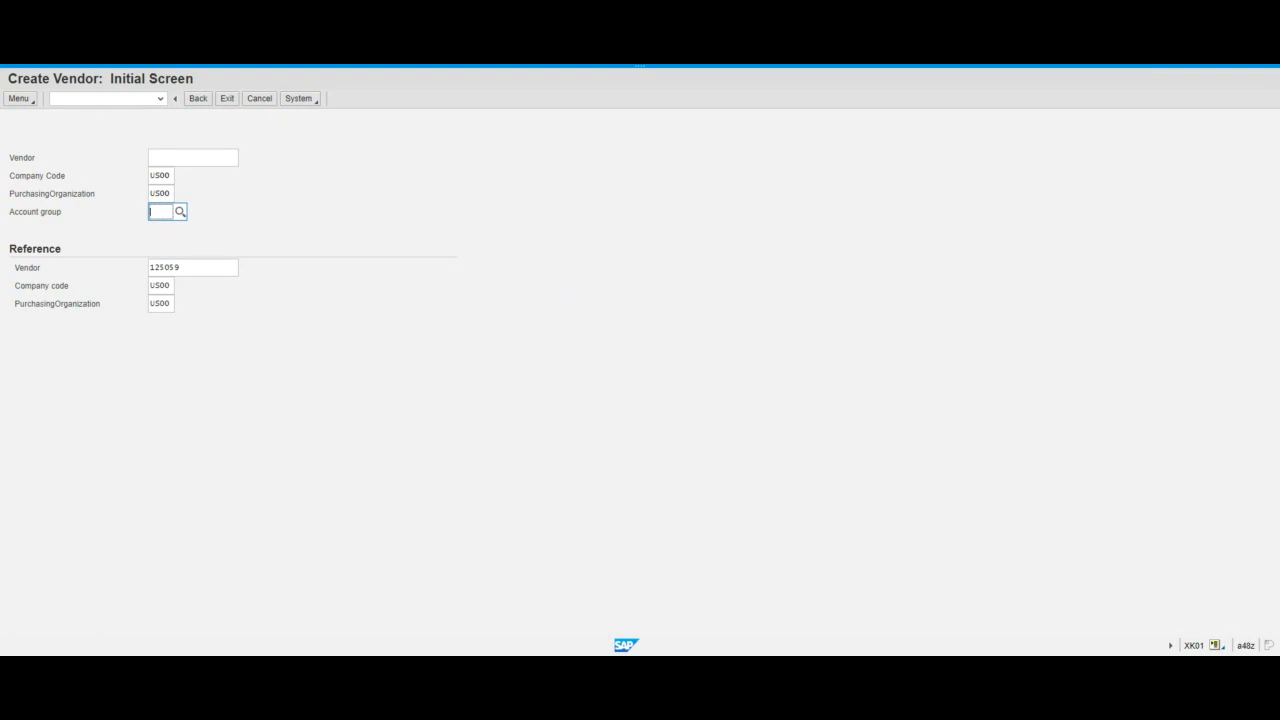
{"action": "type", "text": "k"}
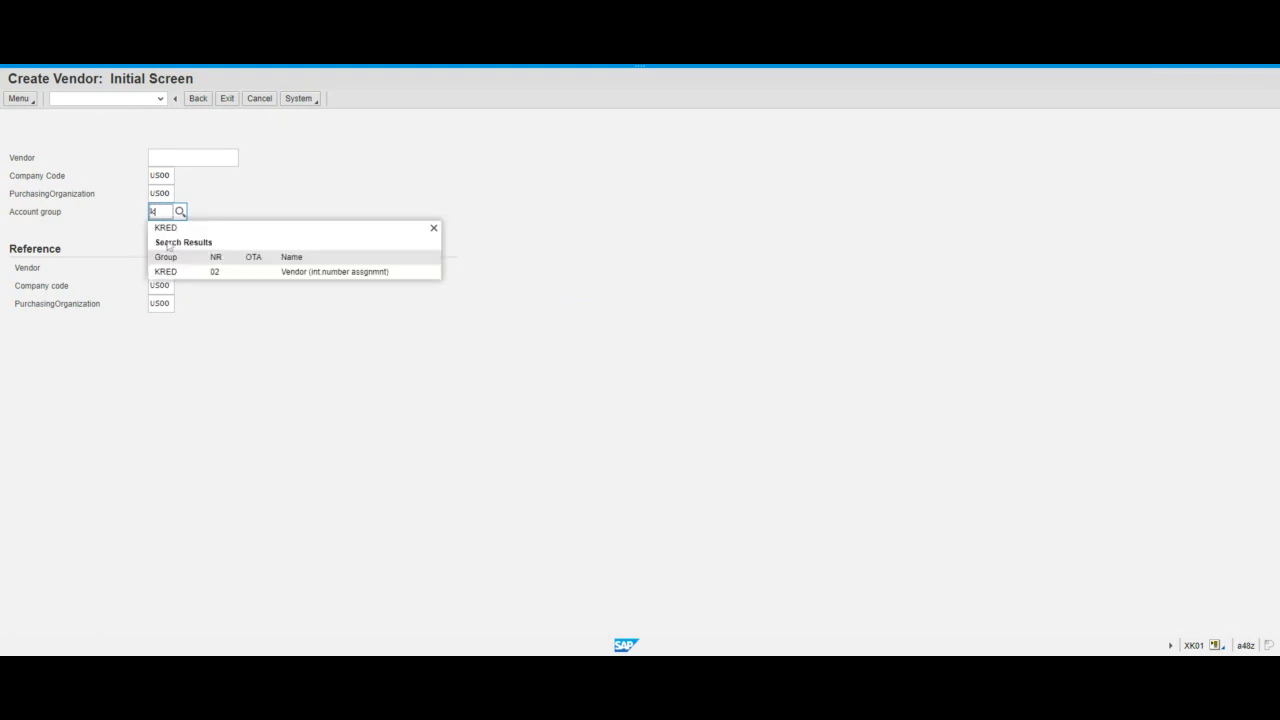
{"action": "left_click", "coordinate": [175, 268]}
{"action": "left_click", "coordinate": [486, 258]}
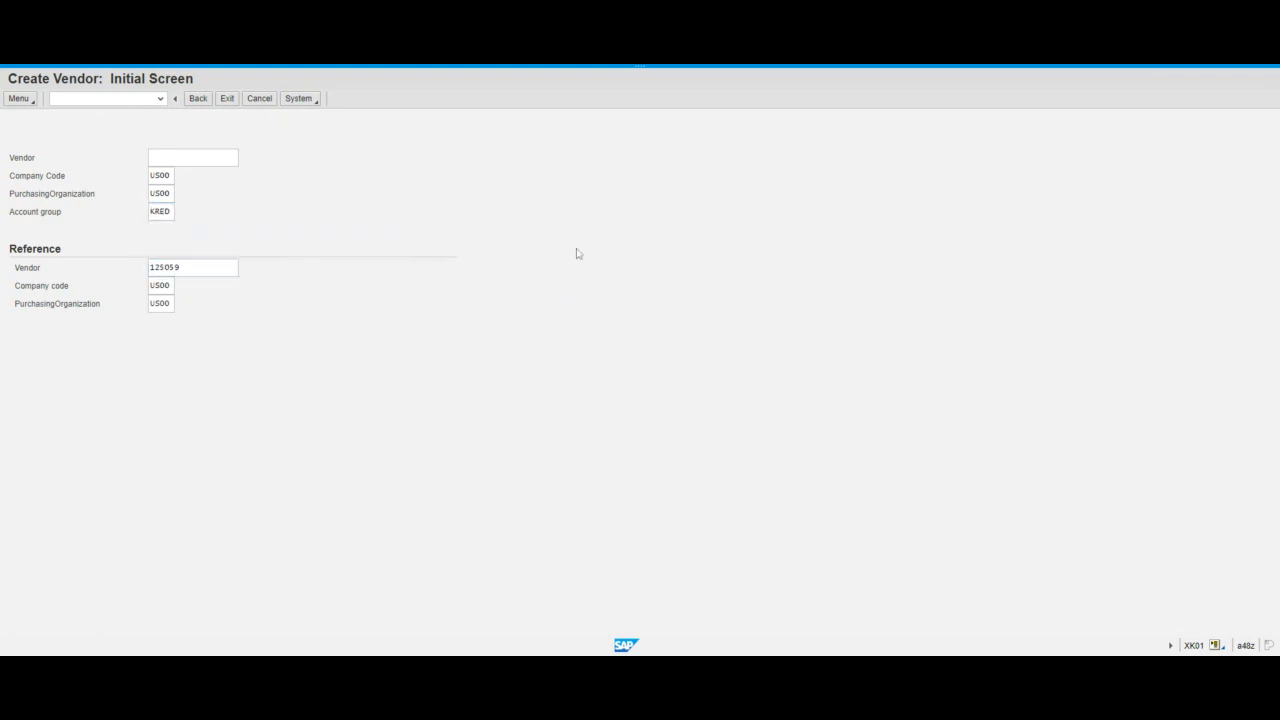
{"action": "left_click", "coordinate": [190, 157]}
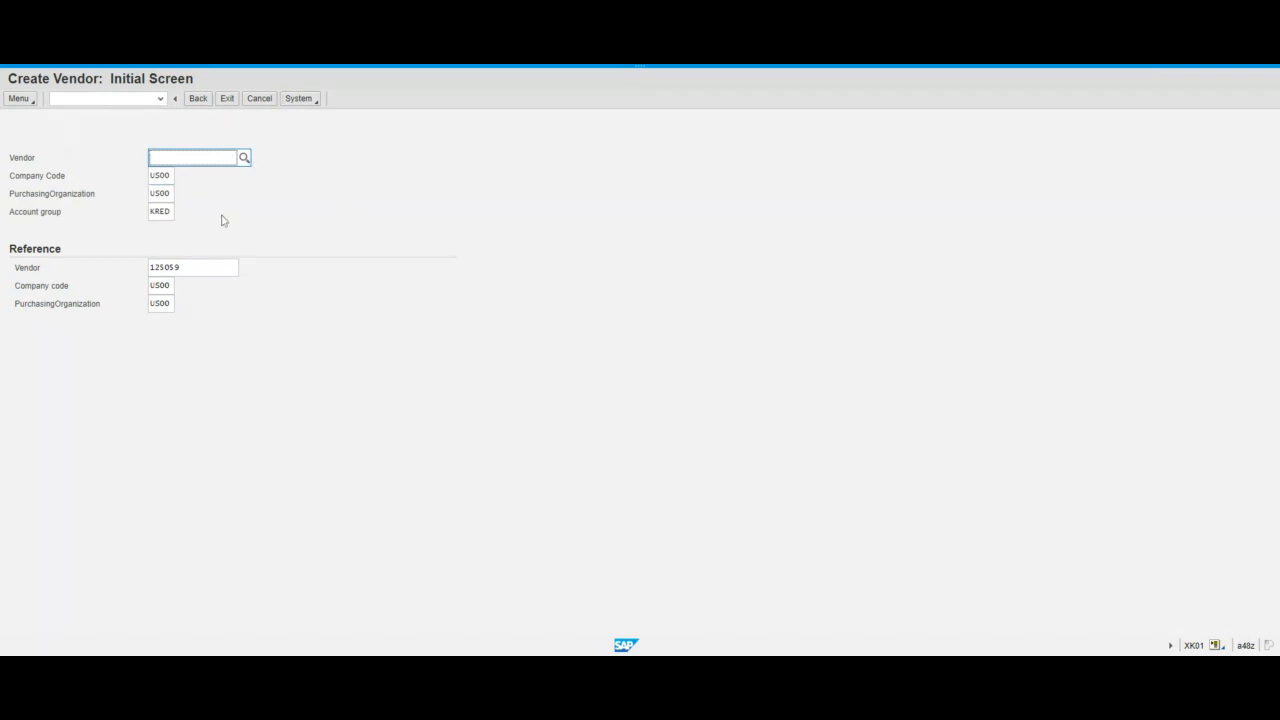
{"action": "left_click", "coordinate": [445, 192]}
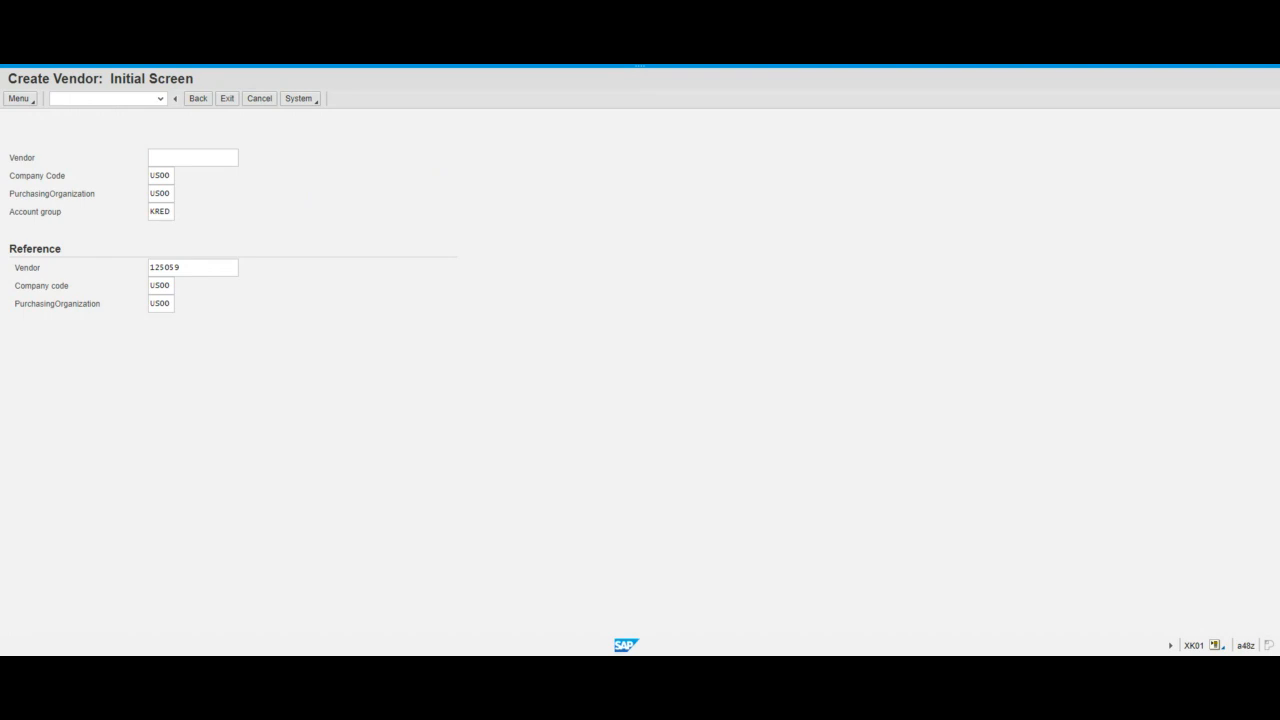
{"action": "left_click", "coordinate": [192, 268]}
{"action": "left_click_drag", "start_coordinate": [184, 268], "coordinate": [149, 270]}
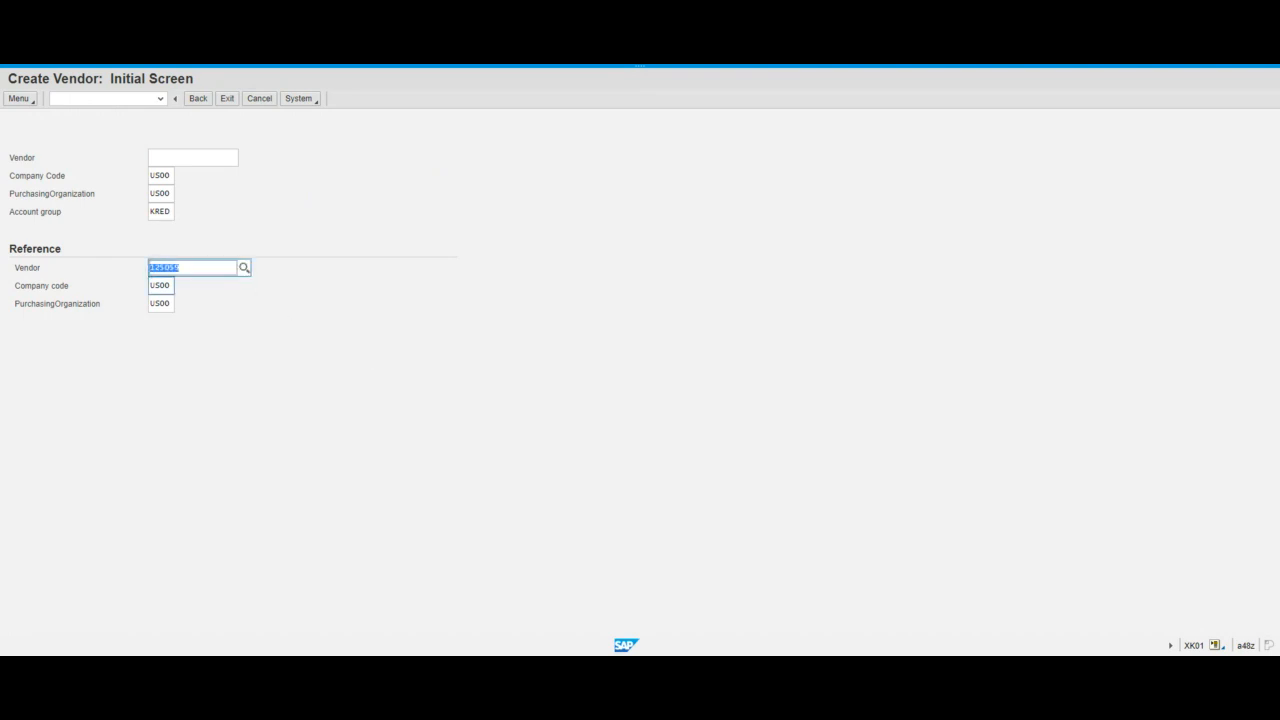
{"action": "left_click", "coordinate": [184, 268]}
{"action": "left_click_drag", "start_coordinate": [180, 267], "coordinate": [149, 267]}
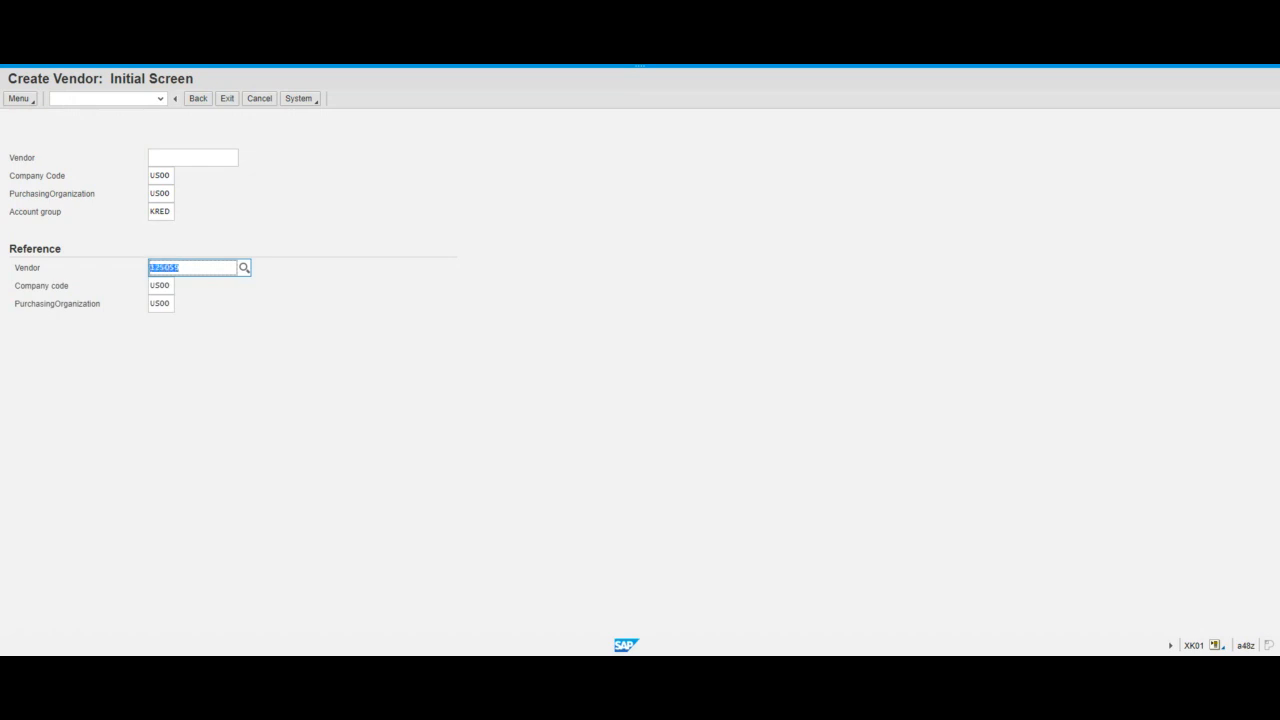
{"action": "left_click", "coordinate": [196, 298]}
{"action": "left_click", "coordinate": [179, 268]}
{"action": "left_click_drag", "start_coordinate": [179, 268], "coordinate": [175, 268]}
{"action": "key", "text": "Delete"}
{"action": "key", "text": "shift+Left"}
{"action": "key", "text": "shift+Left"}
{"action": "key", "text": "shift+Left"}
{"action": "key", "text": "shift+Left"}
{"action": "key", "text": "shift+Left"}
{"action": "key", "text": "shift+Left"}
{"action": "left_click", "coordinate": [182, 268]}
Continue to the new vendor's address data and set the title to Company
{"action": "key", "text": "Return"}
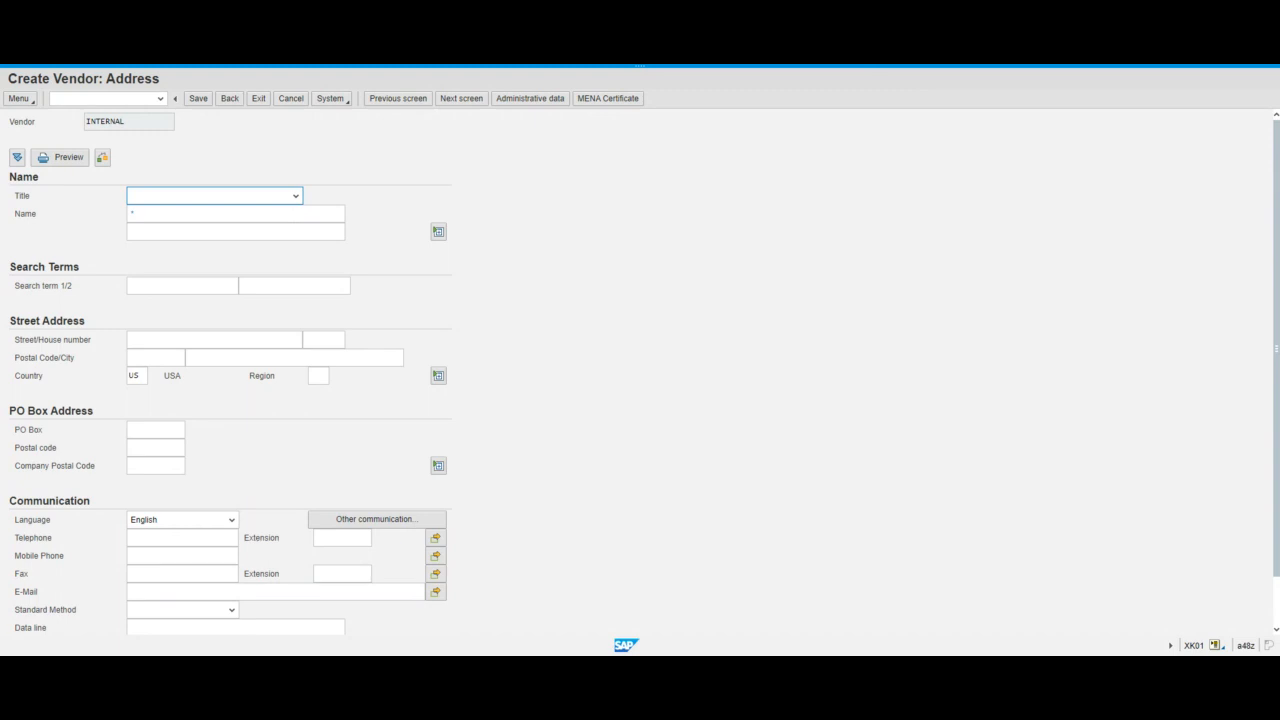
{"action": "left_click", "coordinate": [295, 195]}
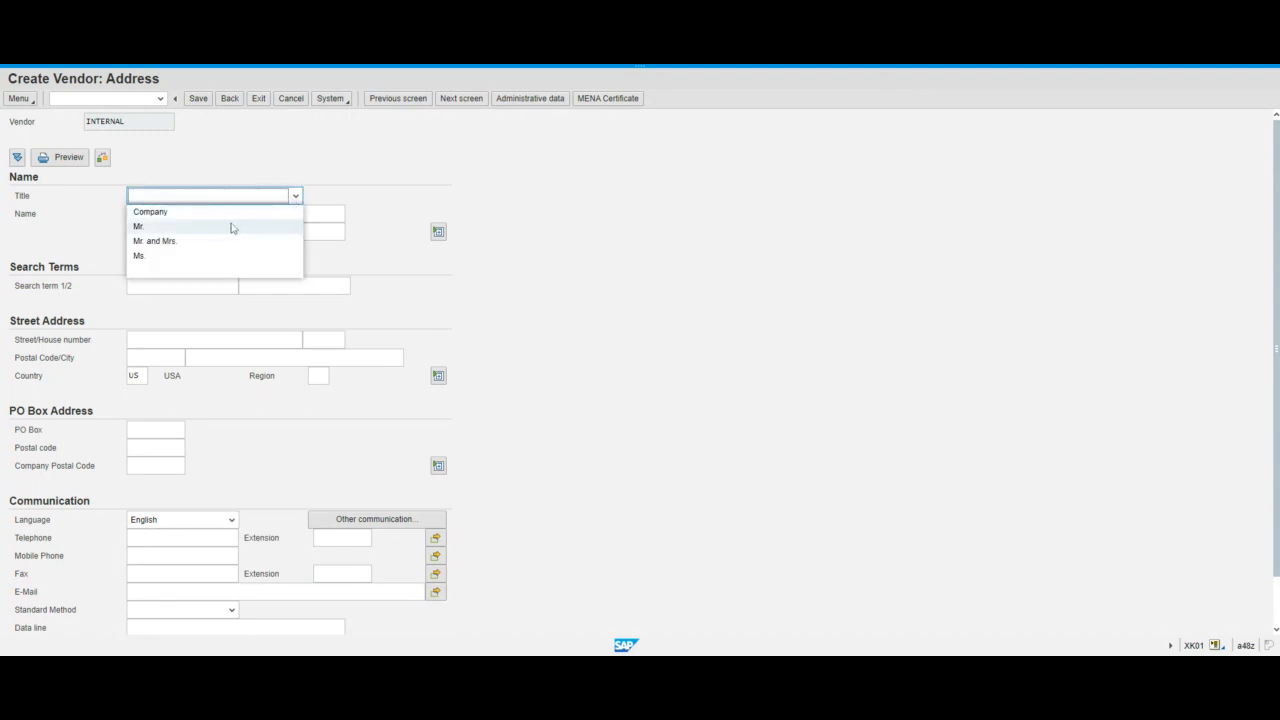
{"action": "left_click", "coordinate": [220, 212]}
{"action": "key", "text": "Tab"}
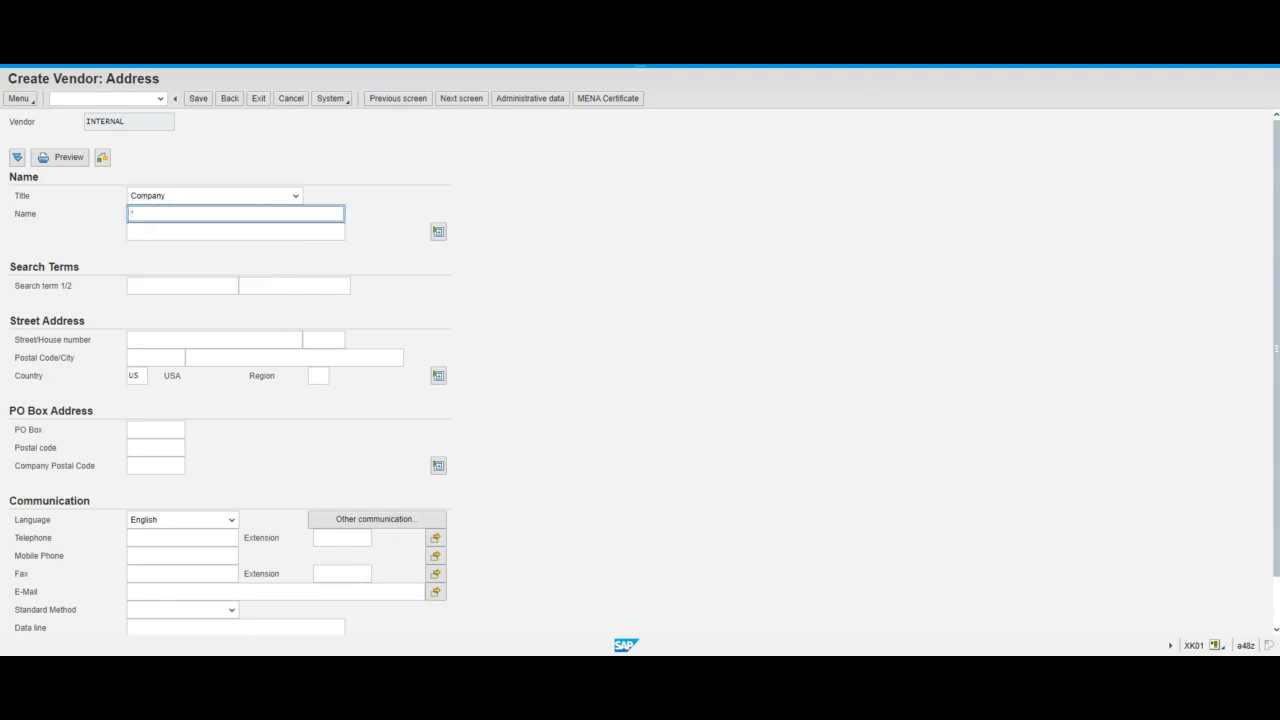
Enter the vendor name as Mid-West Supply, followed by a hyphen, a personal first name and 432
{"action": "type", "text": "Mid-West Supply"}
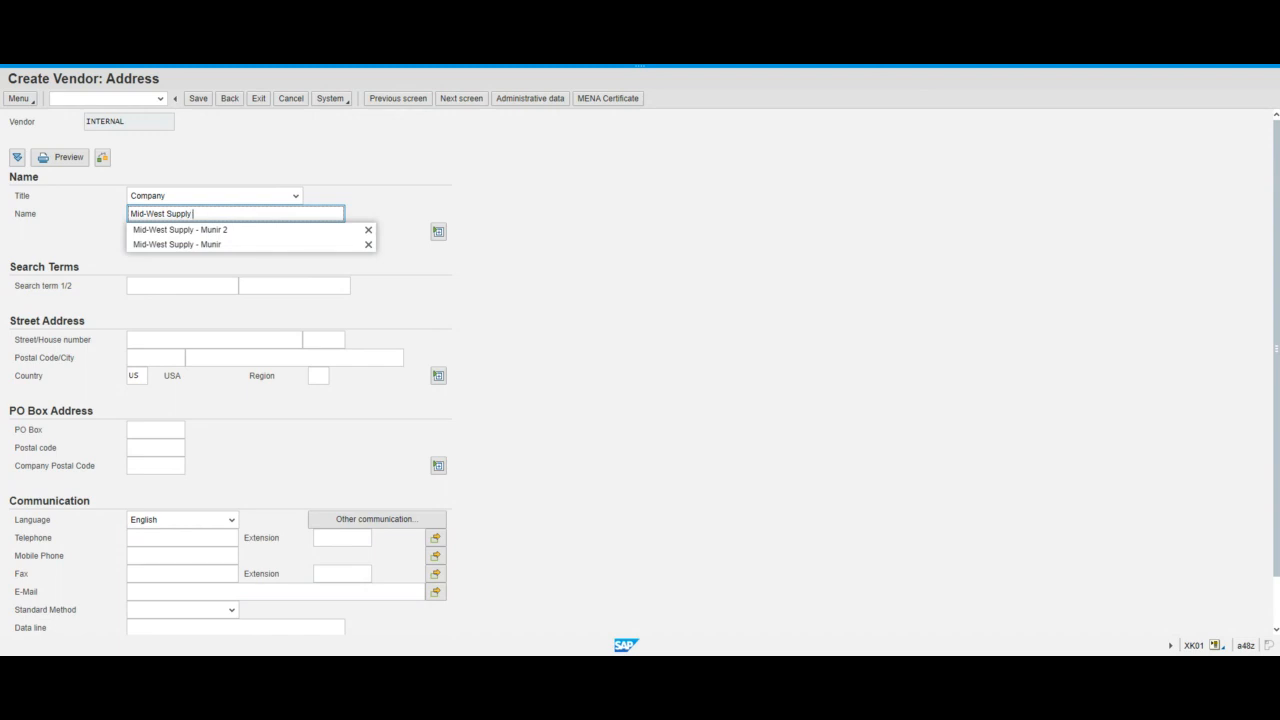
{"action": "type", "text": " -"}
{"action": "type", "text": "Munir"}
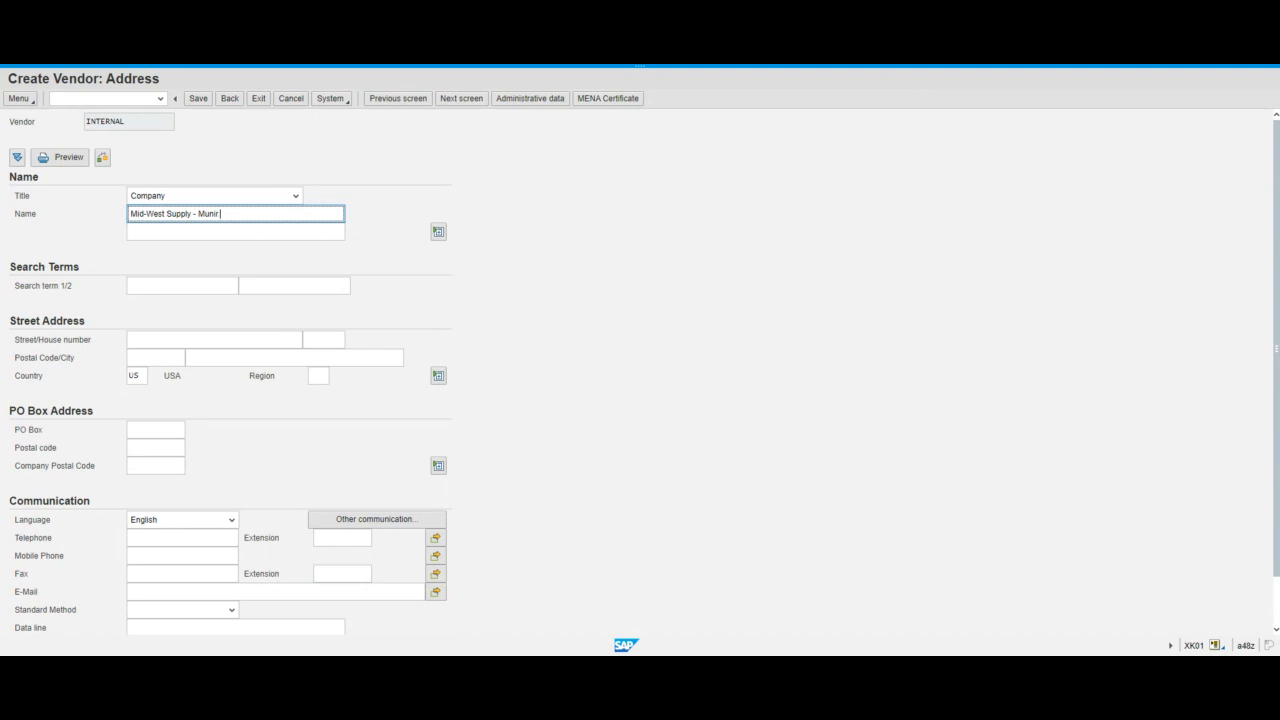
{"action": "type", "text": " 432"}
Enter 000 as the vendor's first search term
{"action": "left_click", "coordinate": [178, 286]}
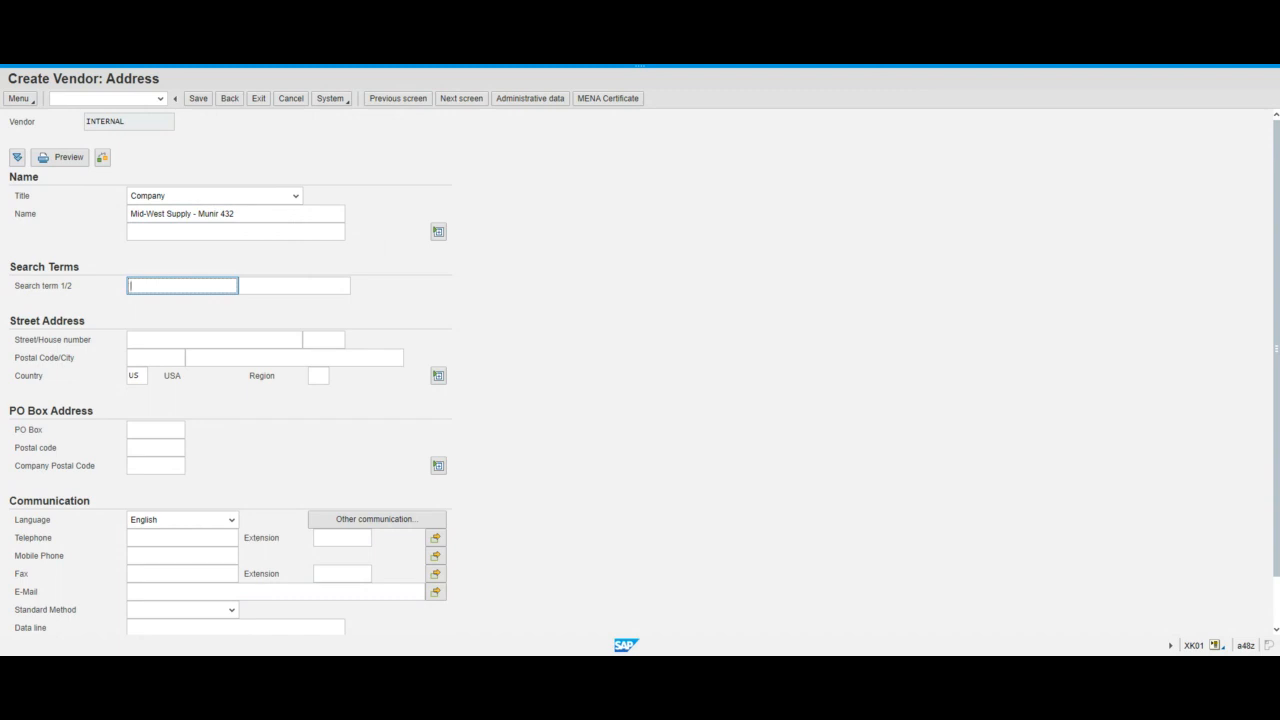
{"action": "type", "text": "000"}
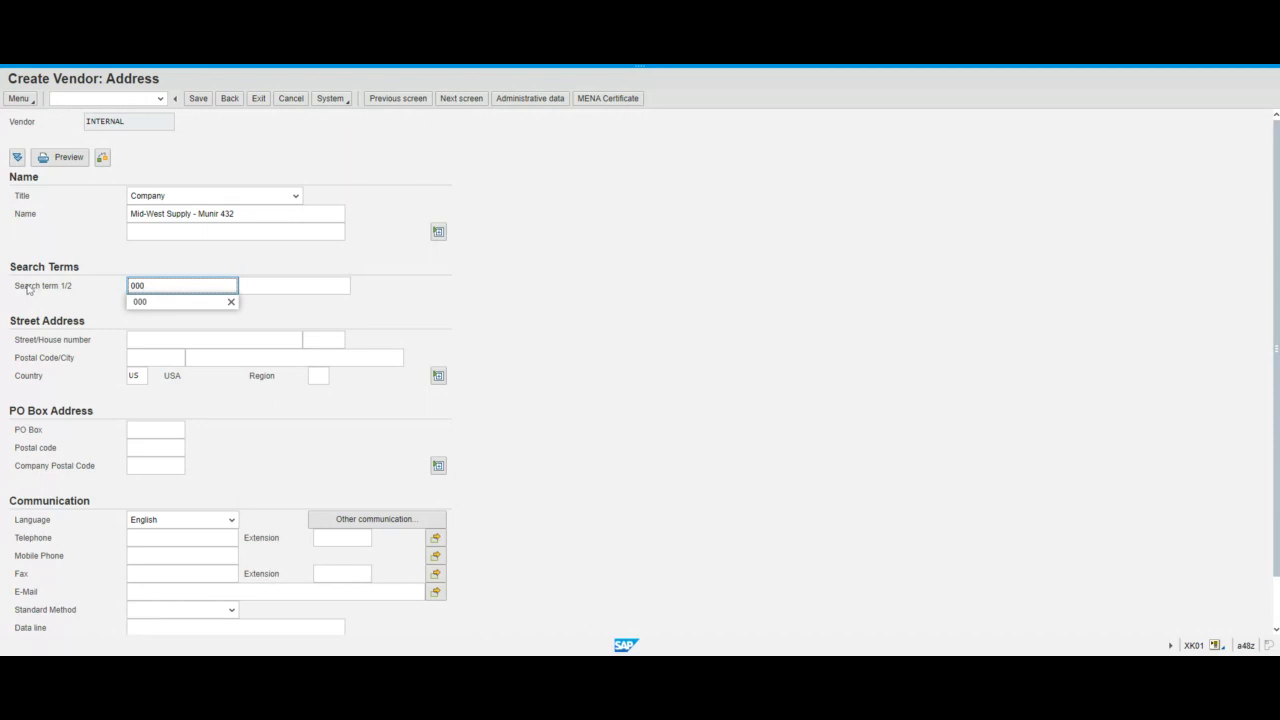
{"action": "left_click", "coordinate": [484, 67]}
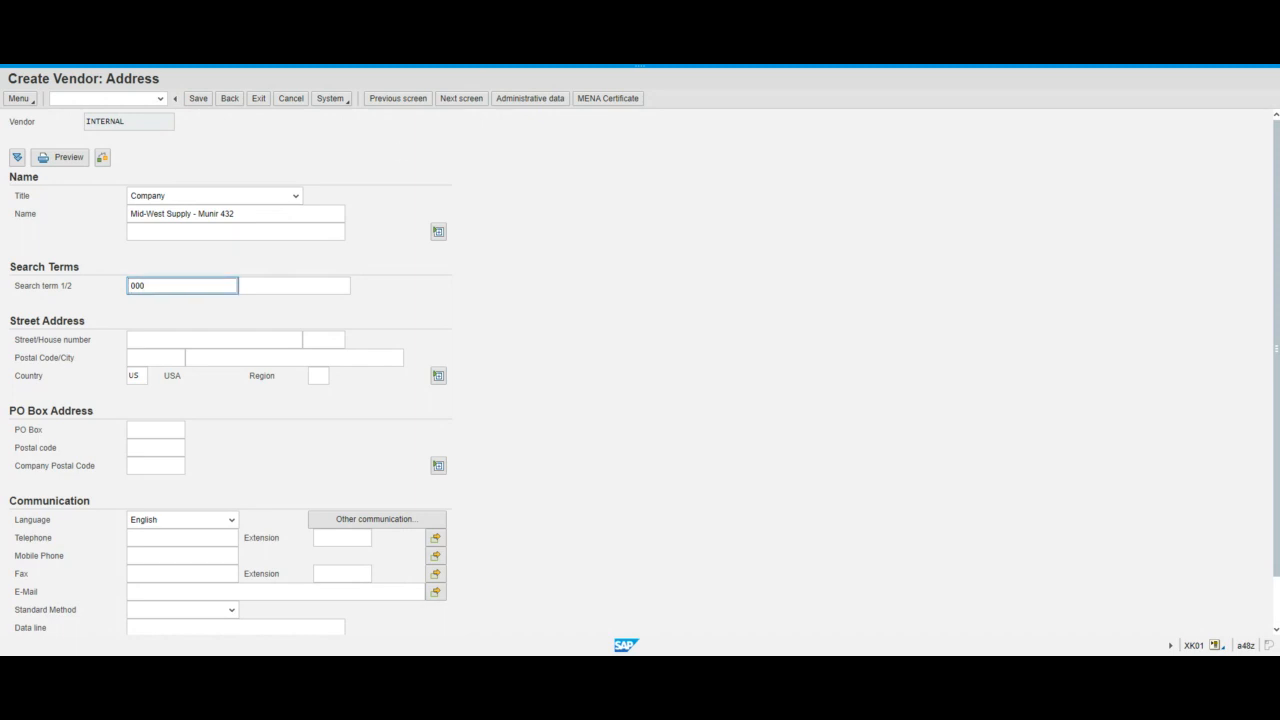
{"action": "left_click_drag", "start_coordinate": [147, 287], "coordinate": [126, 289]}
{"action": "key", "text": "Right"}
{"action": "key", "text": "shift+Left"}
{"action": "key", "text": "shift+Left"}
{"action": "key", "text": "shift+Left"}
{"action": "left_click", "coordinate": [146, 286]}
{"action": "type", "text": "JUC 4"}
{"action": "type", "text": "32"}
{"action": "key", "text": "BackSpace"}
{"action": "key", "text": "BackSpace"}
{"action": "key", "text": "BackSpace"}
{"action": "key", "text": "BackSpace"}
{"action": "key", "text": "BackSpace"}
{"action": "key", "text": "BackSpace"}
{"action": "key", "text": "BackSpace"}
{"action": "left_click", "coordinate": [95, 340]}
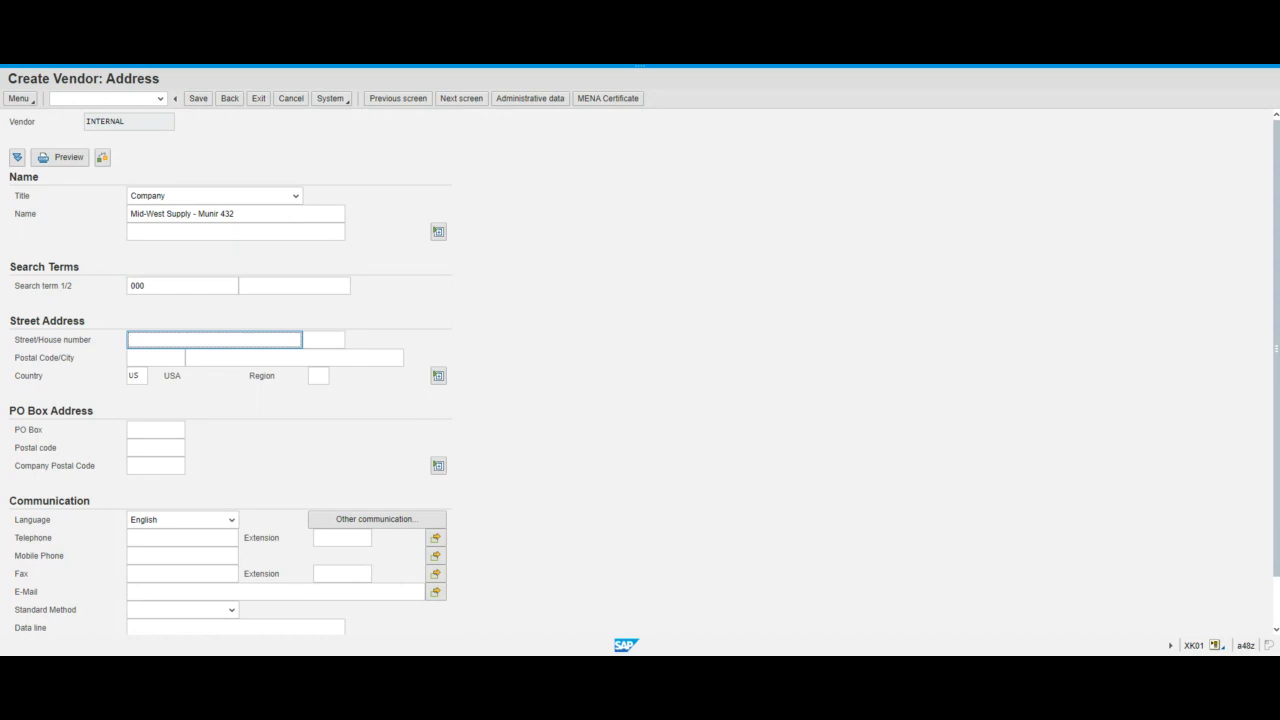
{"action": "left_click", "coordinate": [184, 286]}
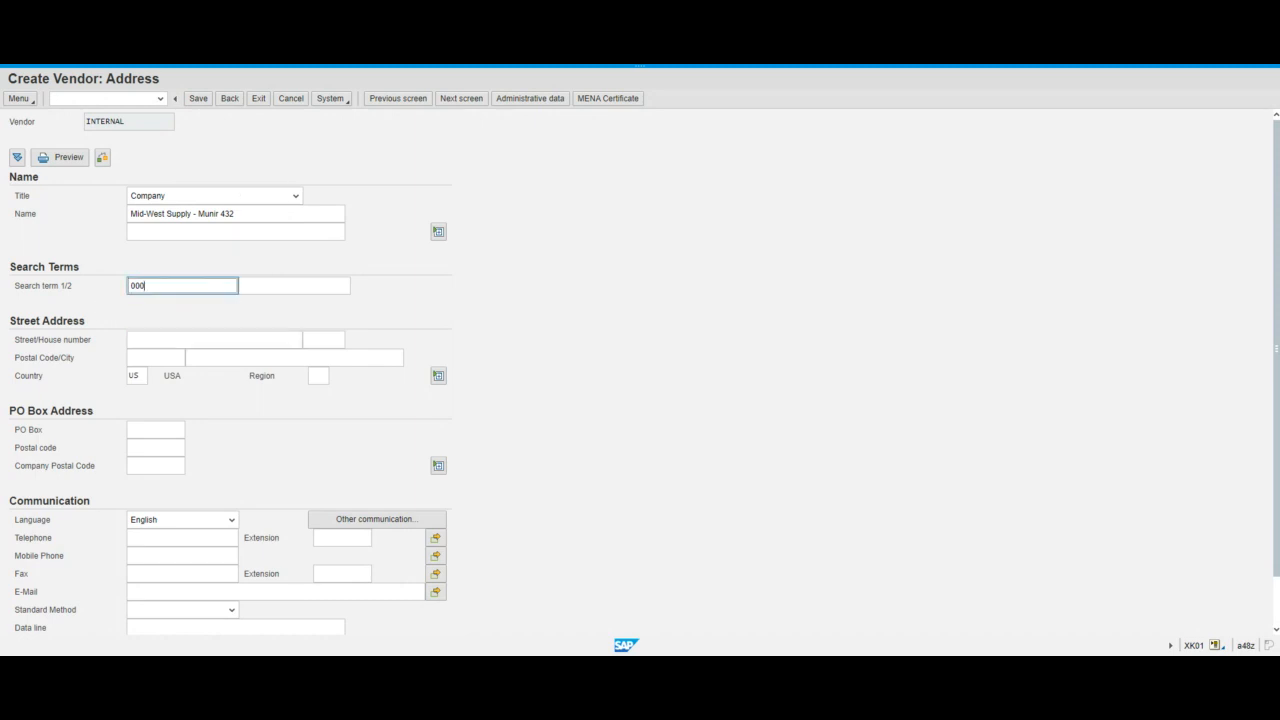
{"action": "left_click_drag", "start_coordinate": [147, 286], "coordinate": [73, 310]}
{"action": "left_click", "coordinate": [332, 67]}
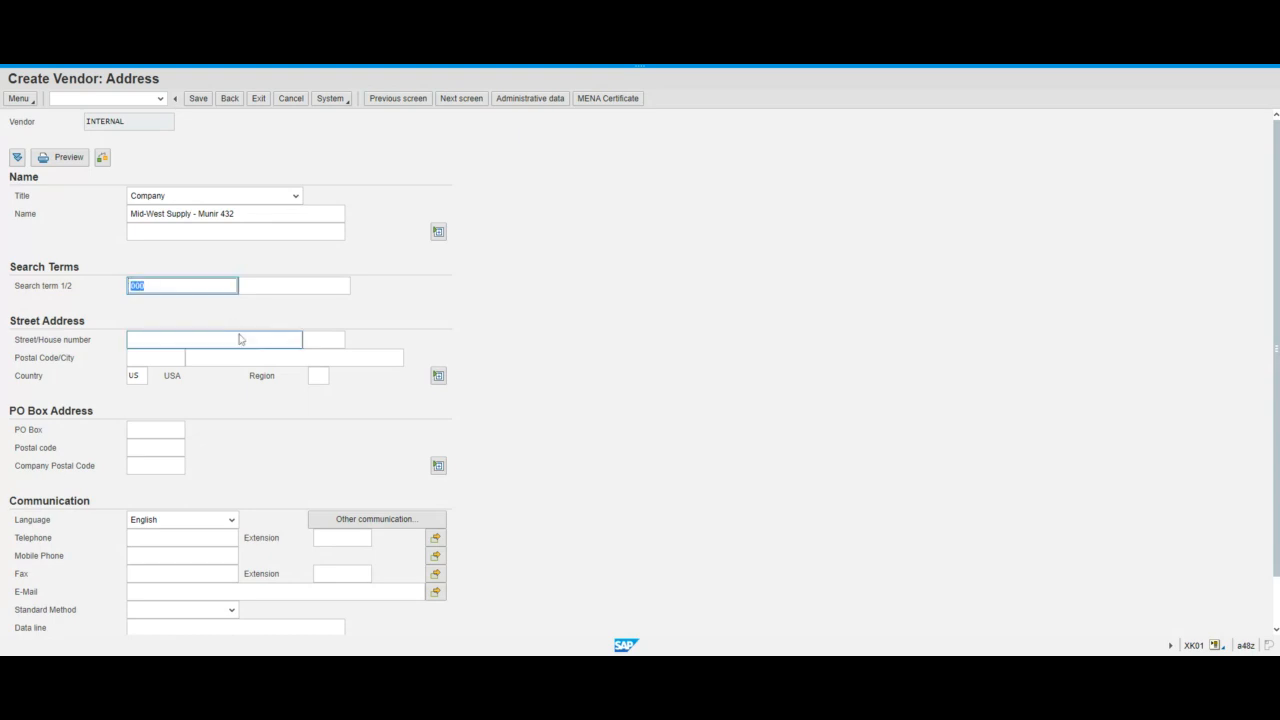
Enter the vendor's street address, postal code and city in the street address section
{"action": "left_click", "coordinate": [180, 341]}
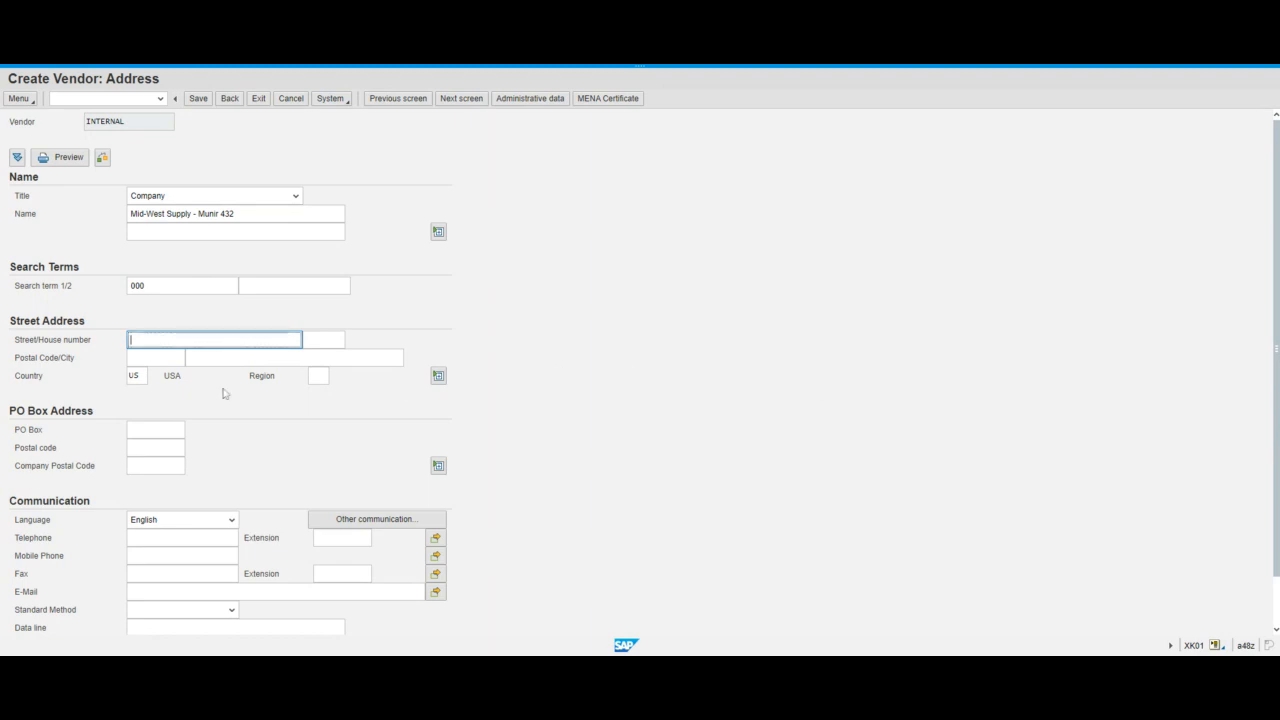
{"action": "type", "text": "335 W Industrial Lake Dr"}
{"action": "key", "text": "Escape"}
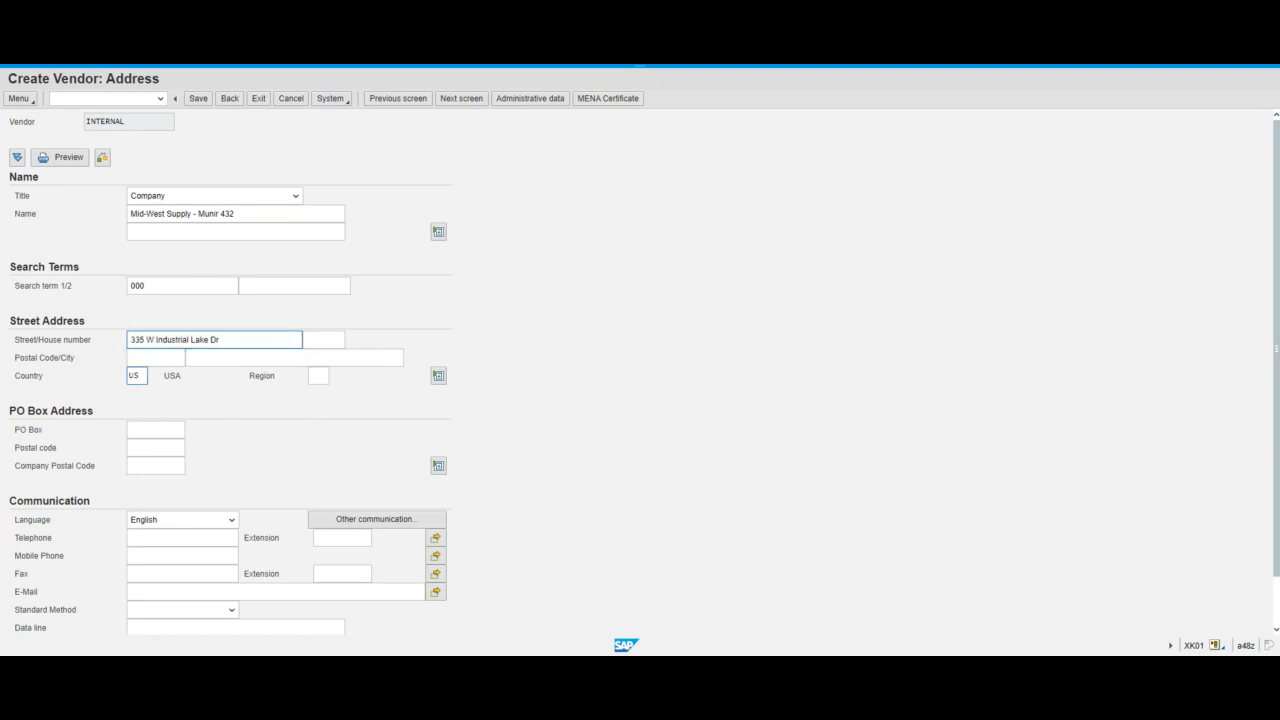
{"action": "key", "text": "Tab"}
{"action": "type", "text": "6"}
{"action": "left_click", "coordinate": [142, 375]}
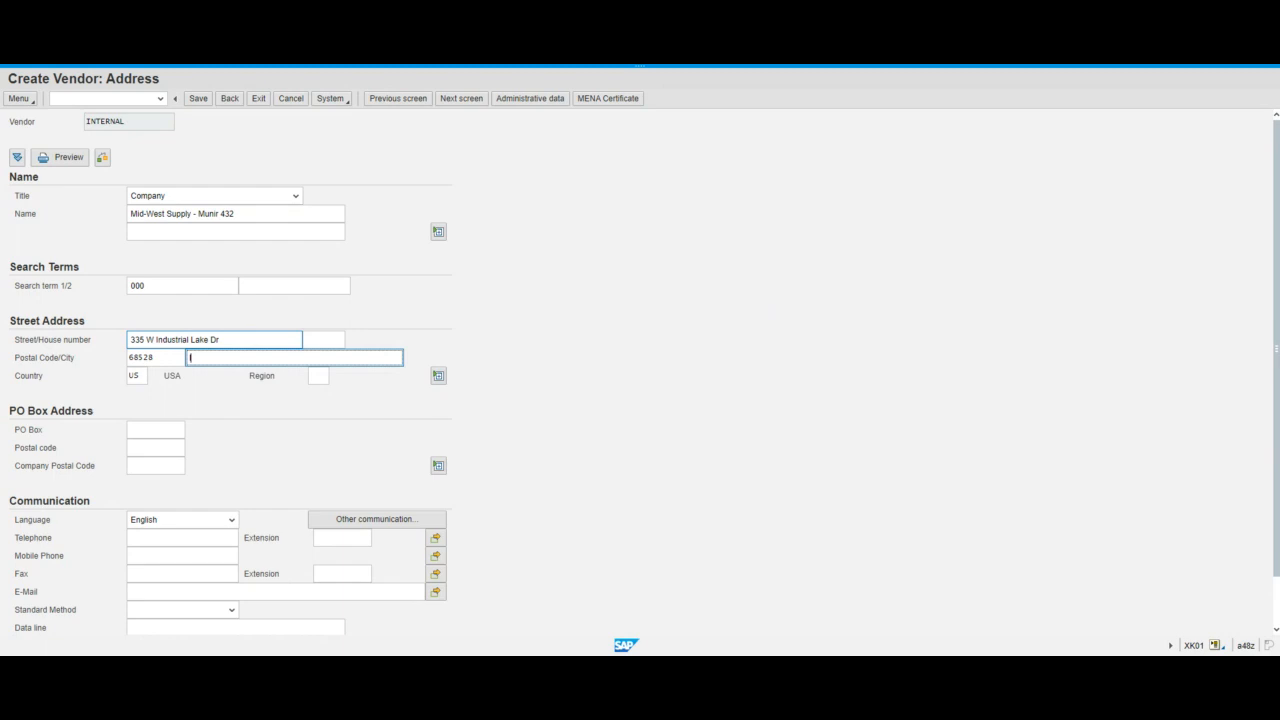
{"action": "left_click", "coordinate": [207, 358]}
{"action": "left_click", "coordinate": [208, 375]}
Set the vendor's region to NE (Nebraska) and continue to the control data
{"action": "left_click", "coordinate": [318, 376]}
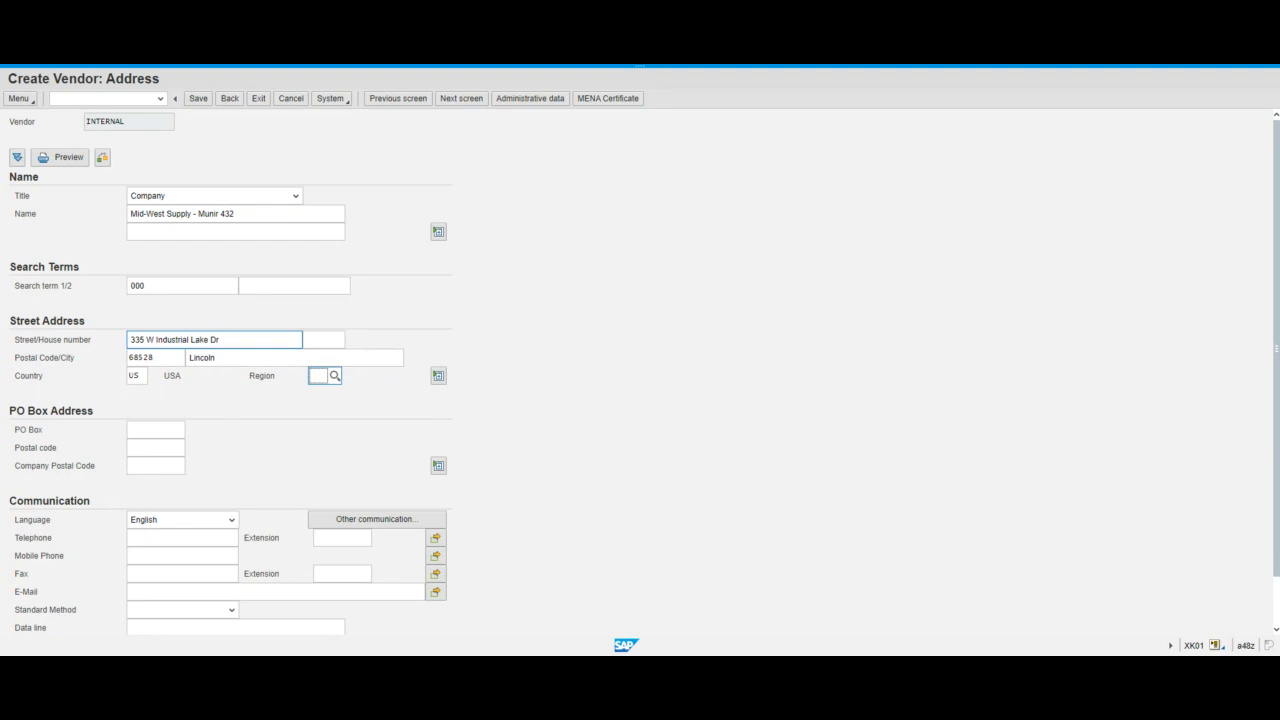
{"action": "type", "text": "ne"}
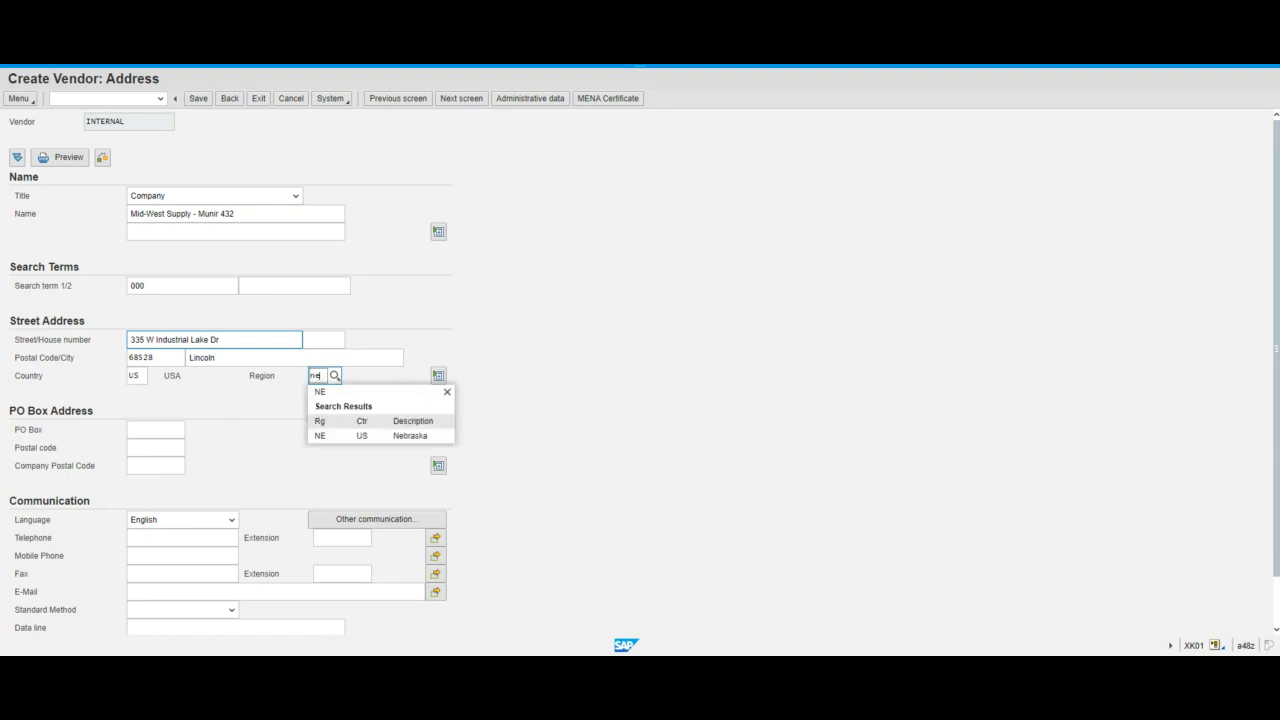
{"action": "left_click", "coordinate": [326, 432]}
{"action": "left_click", "coordinate": [665, 379]}
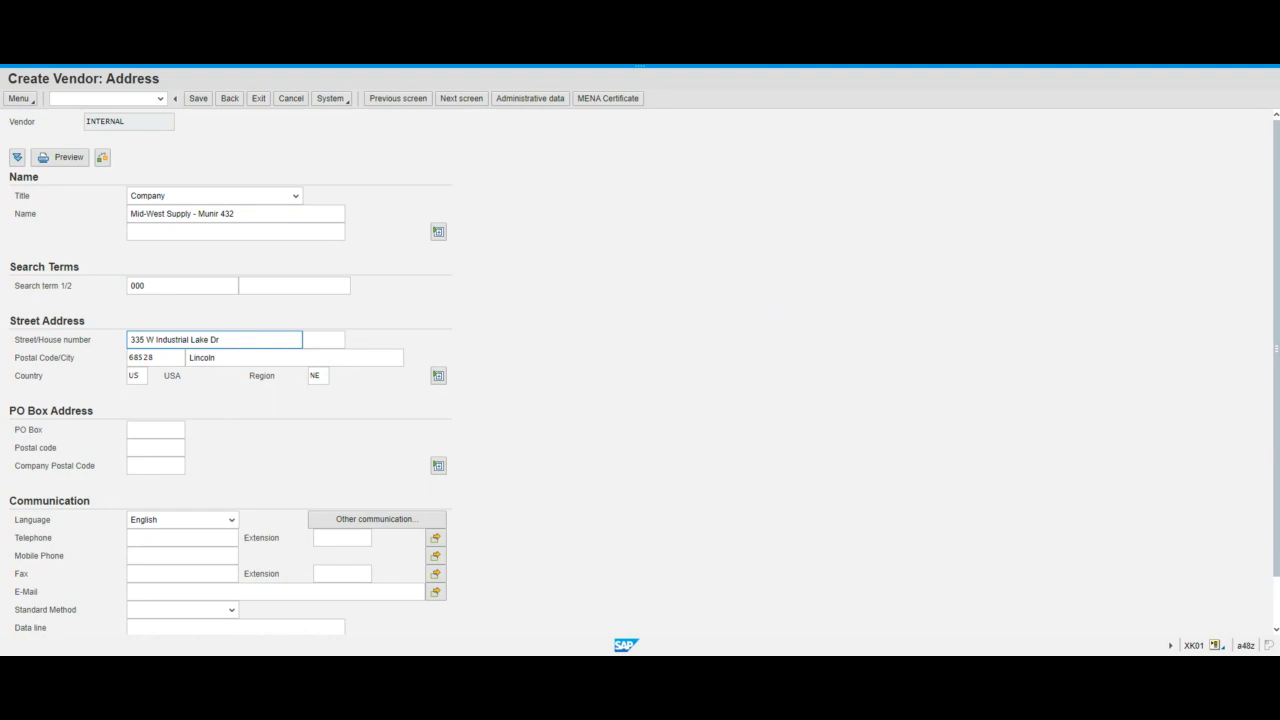
{"action": "scroll", "coordinate": [646, 477], "scroll_direction": "down", "scroll_amount": 1}
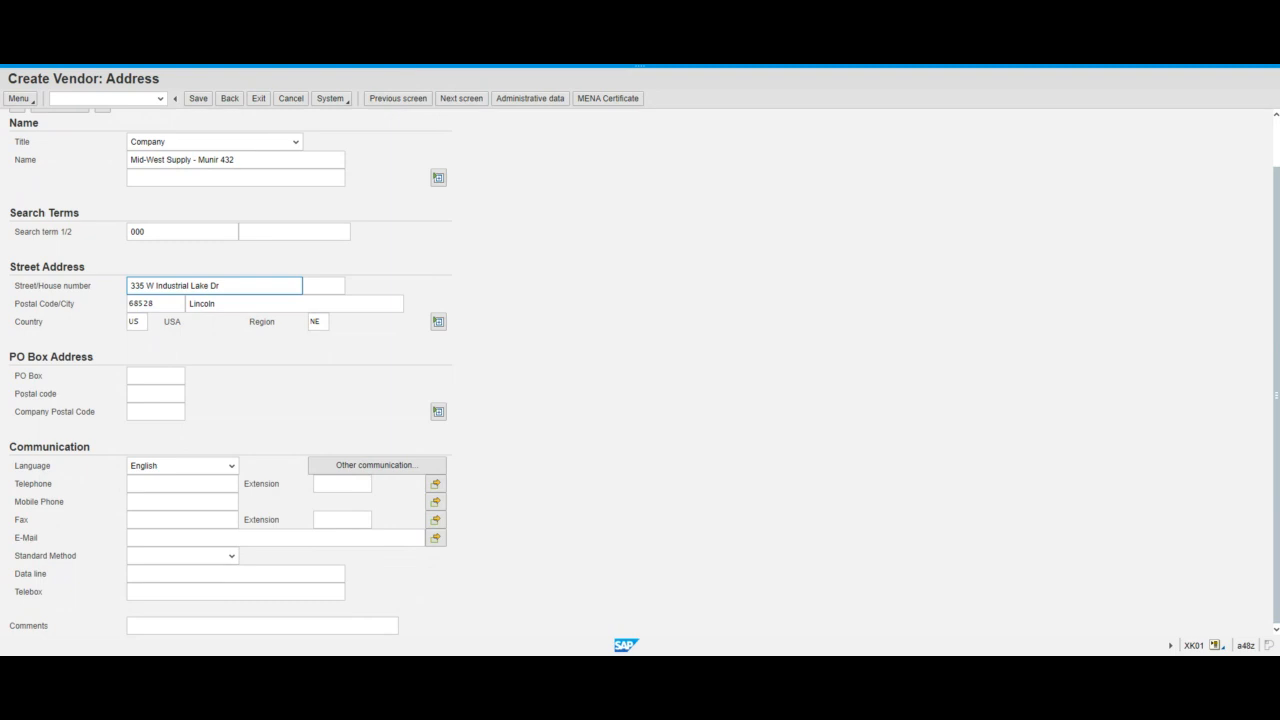
{"action": "left_click", "coordinate": [240, 160]}
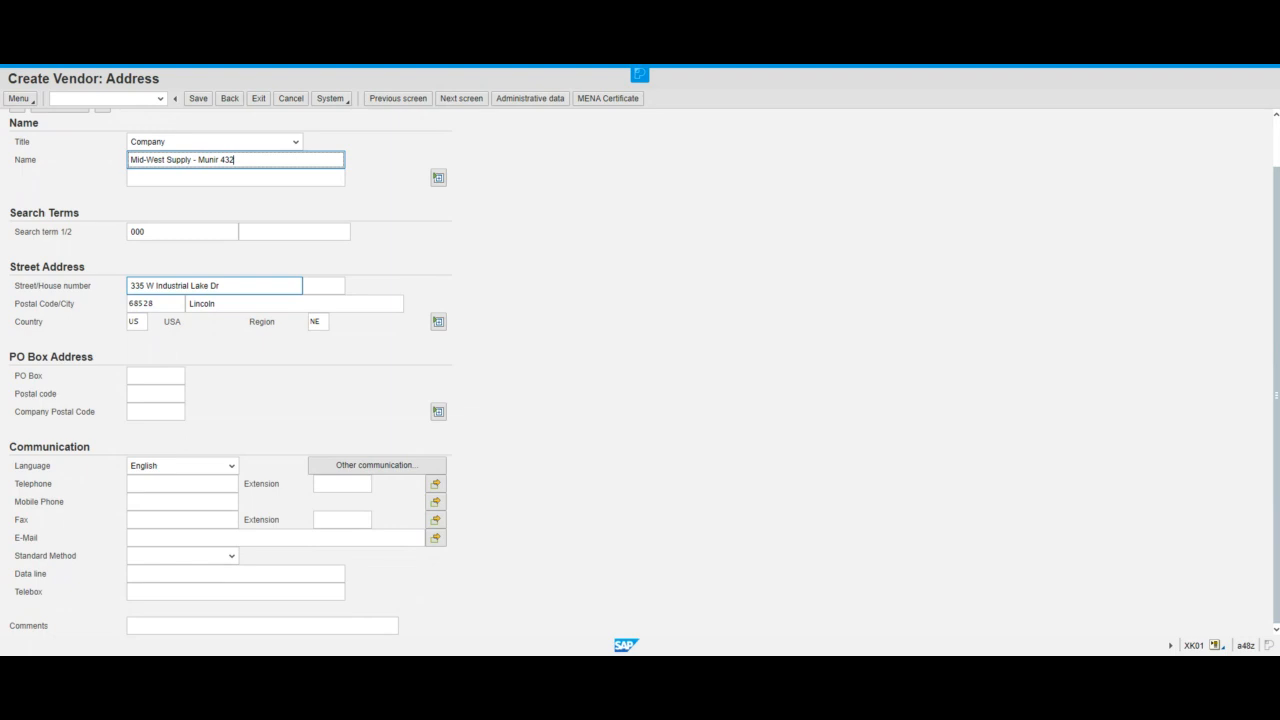
{"action": "key", "text": "Return"}
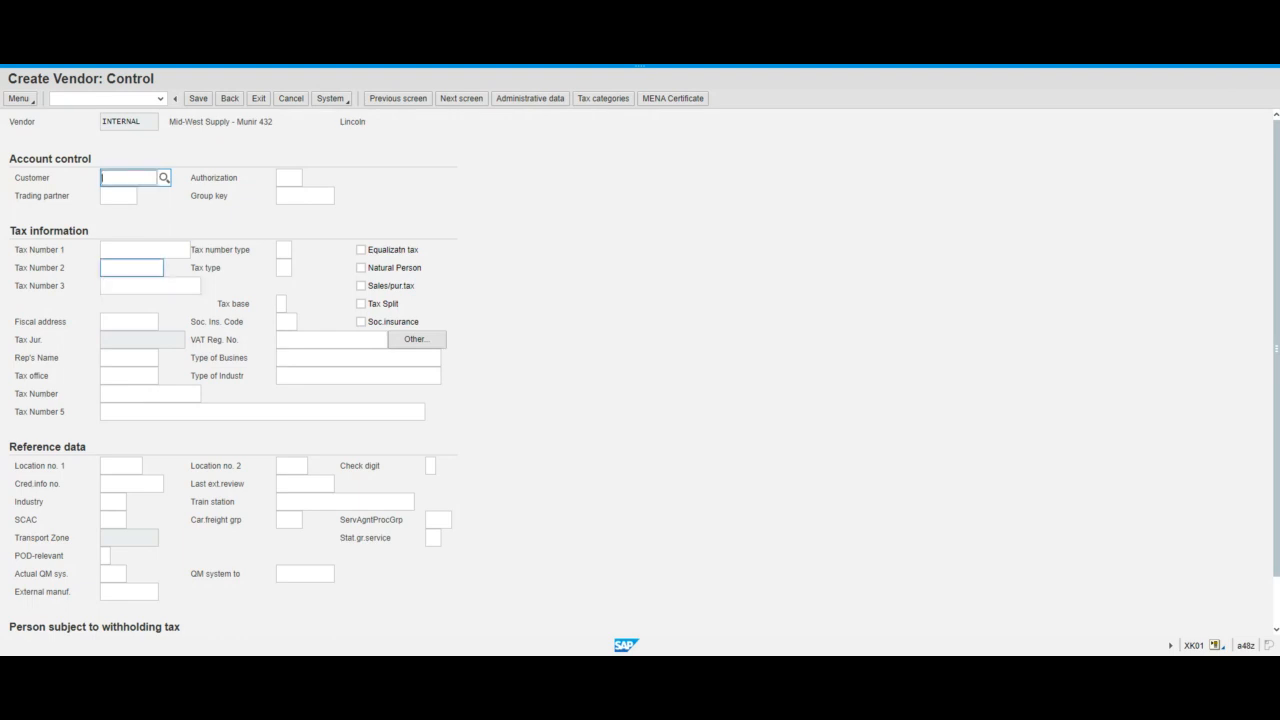
Enter the vendor's tax number as Tax Number 2, replacing the ### placeholder with 000, and continue to the payment transactions
{"action": "left_click", "coordinate": [132, 268]}
{"action": "type", "text": "12-3456###"}
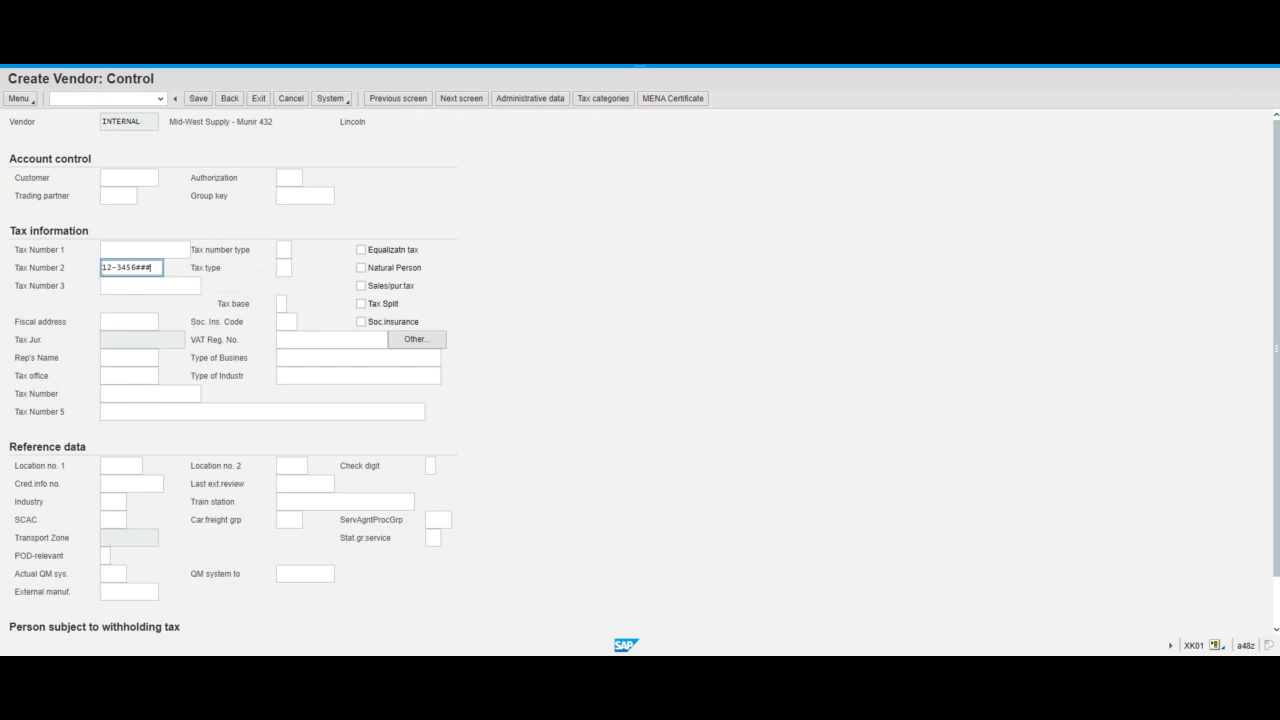
{"action": "left_click", "coordinate": [668, 324]}
{"action": "left_click", "coordinate": [150, 268]}
{"action": "key", "text": "BackSpace"}
{"action": "type", "text": "000"}
{"action": "key", "text": "Return"}
{"action": "left_click", "coordinate": [458, 106]}
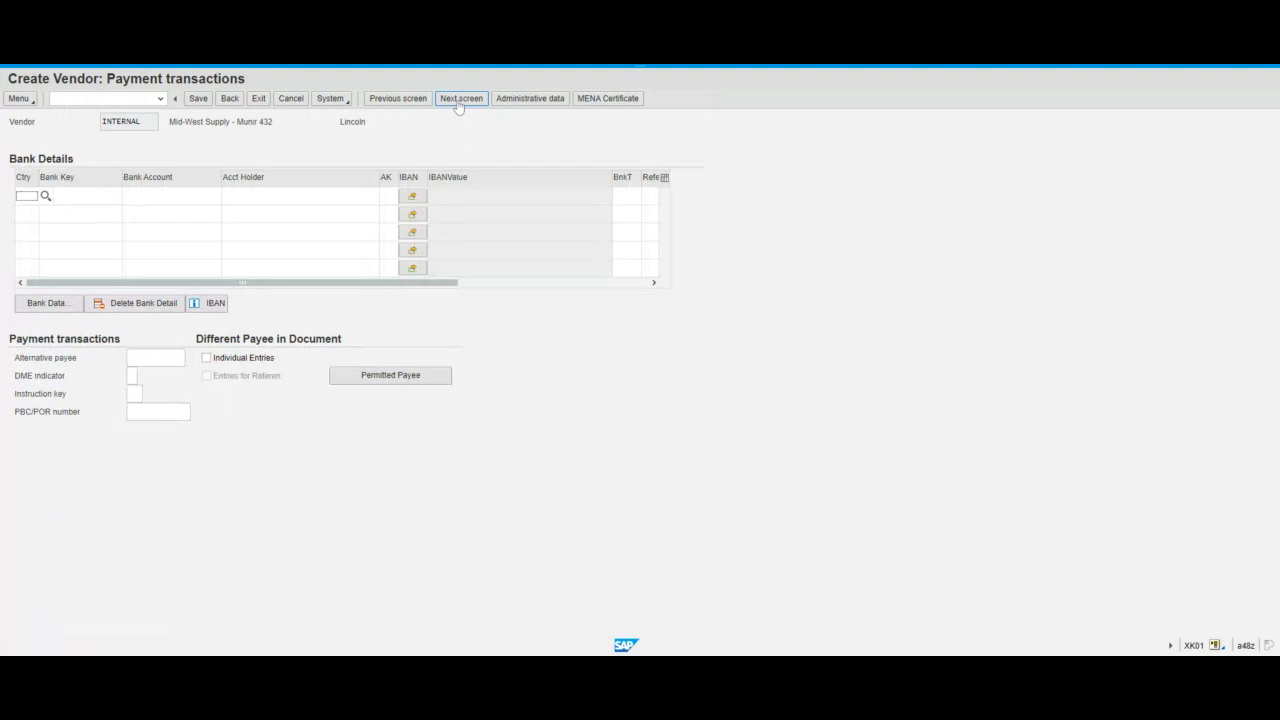
Leave the bank details empty, check the prefilled reconciliation account and continue to the company code's payment data
{"action": "left_click", "coordinate": [458, 106]}
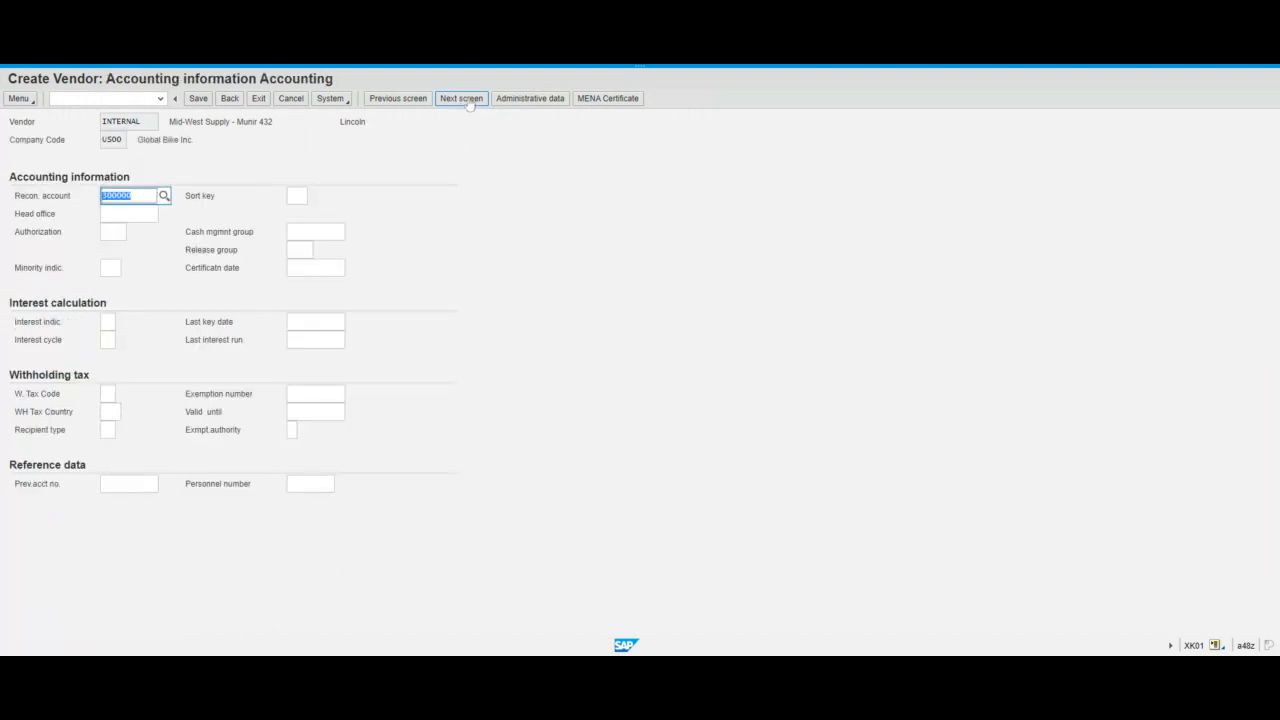
{"action": "left_click", "coordinate": [470, 105]}
{"action": "left_click", "coordinate": [415, 316]}
{"action": "left_click", "coordinate": [132, 196]}
{"action": "left_click_drag", "start_coordinate": [132, 196], "coordinate": [101, 198]}
{"action": "left_click", "coordinate": [132, 196]}
{"action": "left_click", "coordinate": [132, 196]}
{"action": "left_click", "coordinate": [463, 102]}
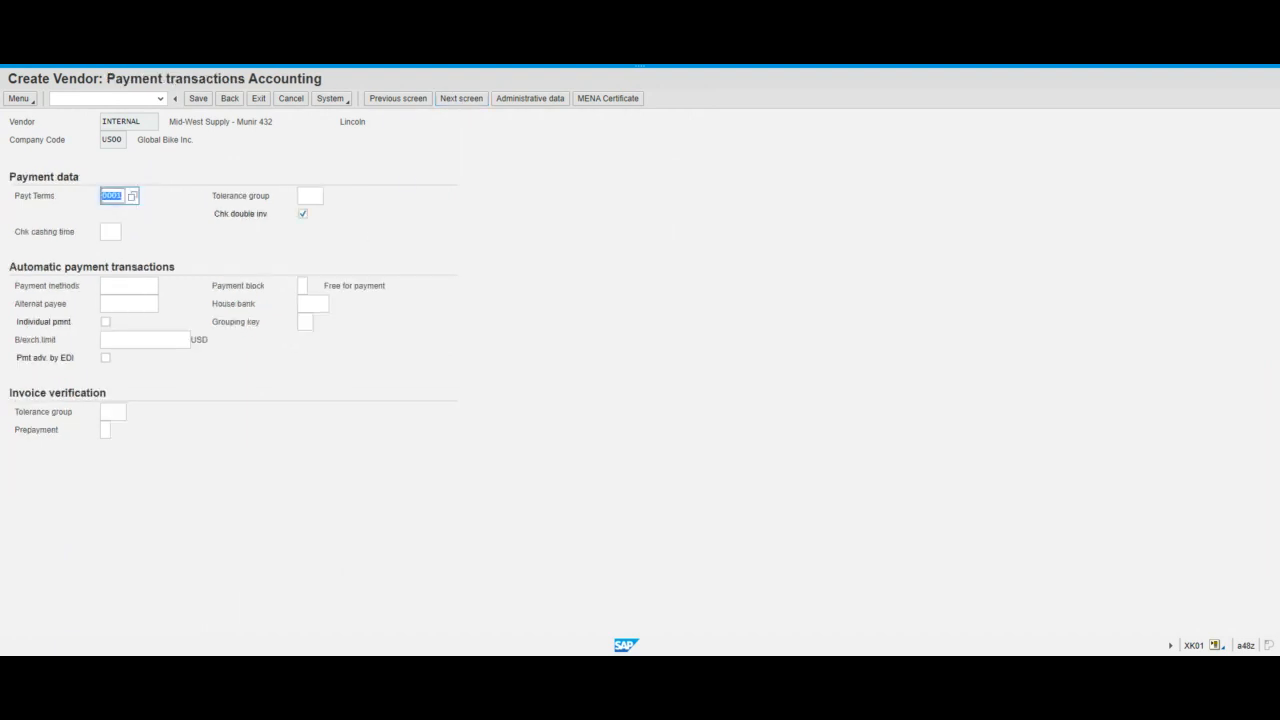
Keep the accounting payment terms at 0001 and continue to the correspondence data
{"action": "left_click", "coordinate": [118, 196]}
{"action": "left_click_drag", "start_coordinate": [118, 196], "coordinate": [101, 196]}
{"action": "left_click", "coordinate": [118, 196]}
{"action": "left_click", "coordinate": [469, 101]}
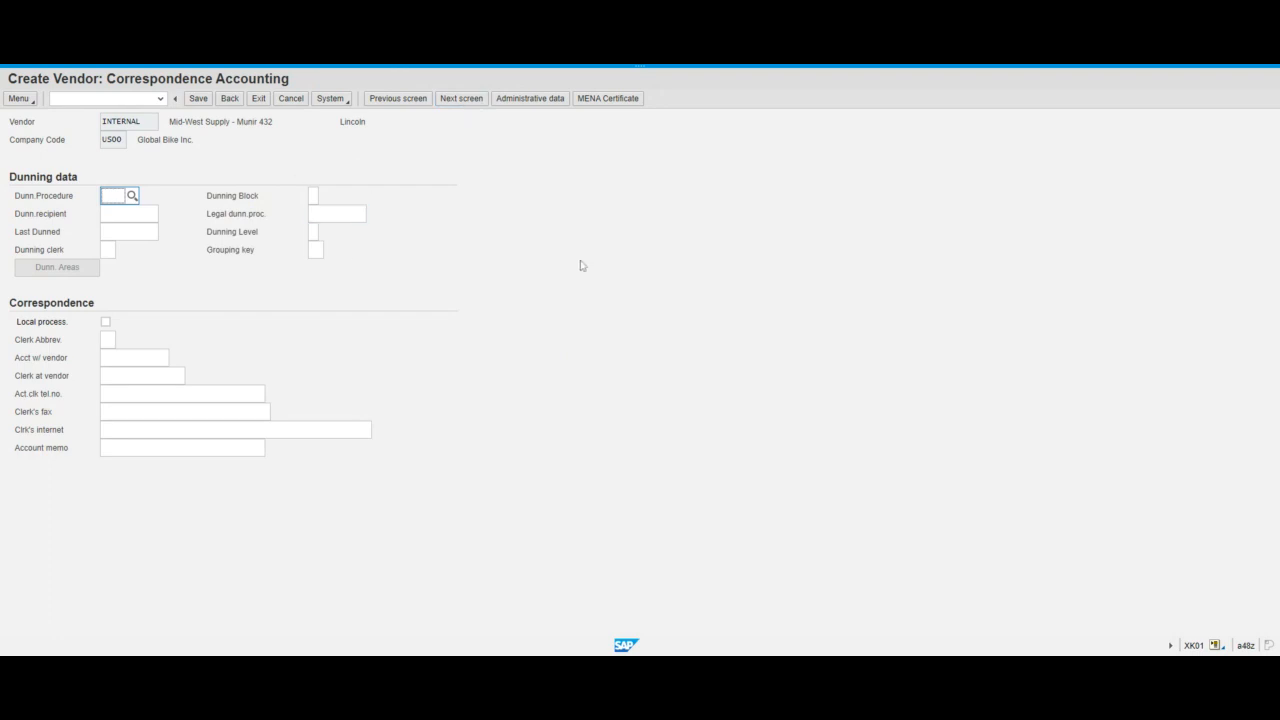
Enter the clerk at vendor as a personal first name followed by 3, and continue to the purchasing data
{"action": "left_click", "coordinate": [135, 357]}
{"action": "left_click", "coordinate": [142, 376]}
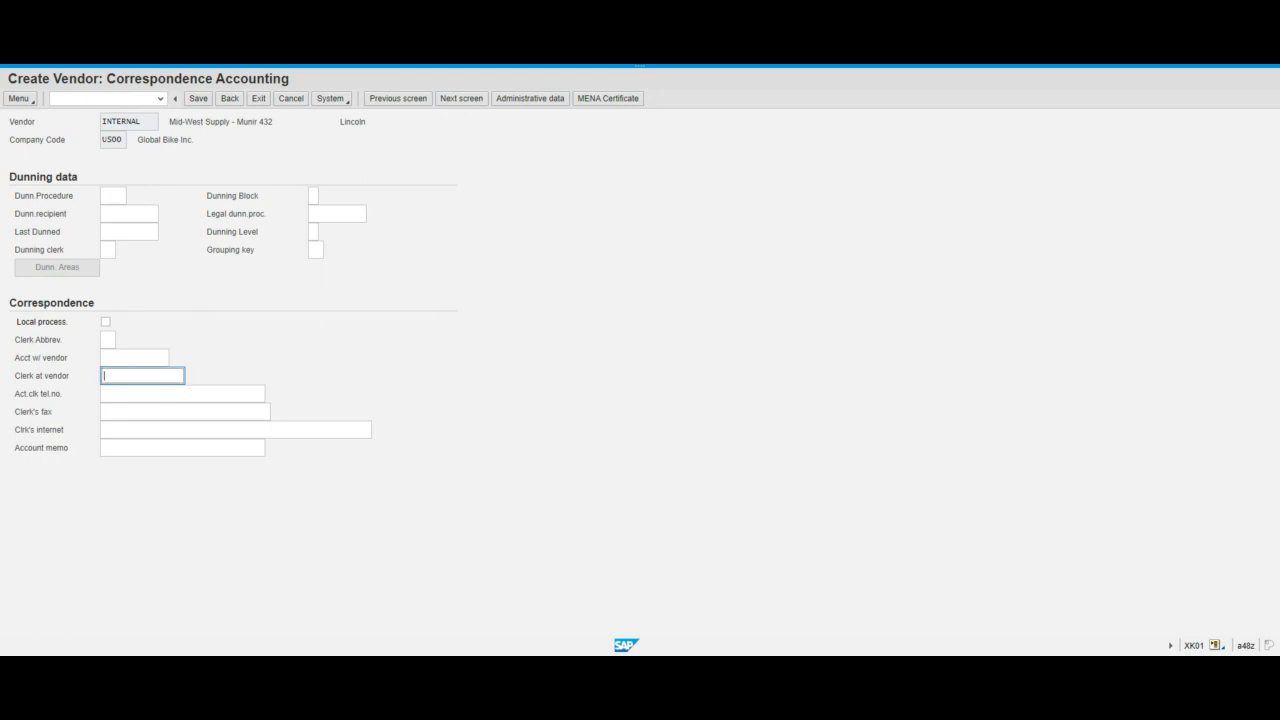
{"action": "type", "text": "M"}
{"action": "key", "text": "Down"}
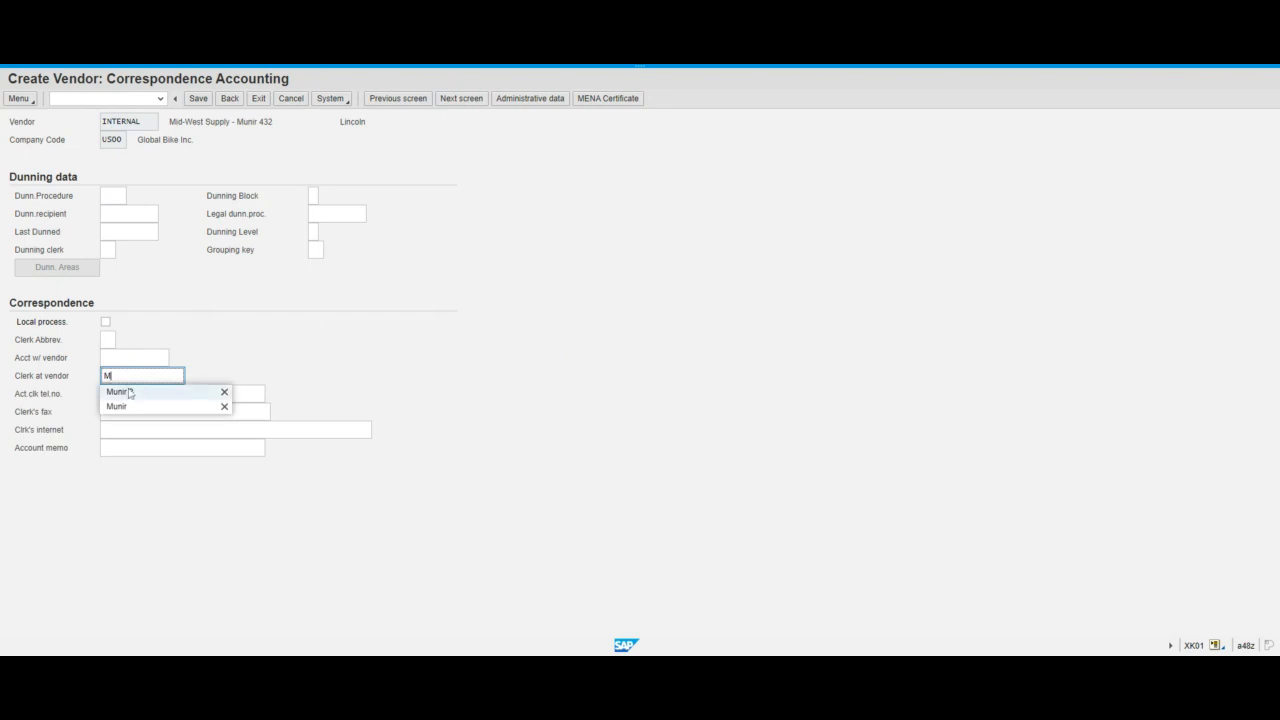
{"action": "key", "text": "Tab"}
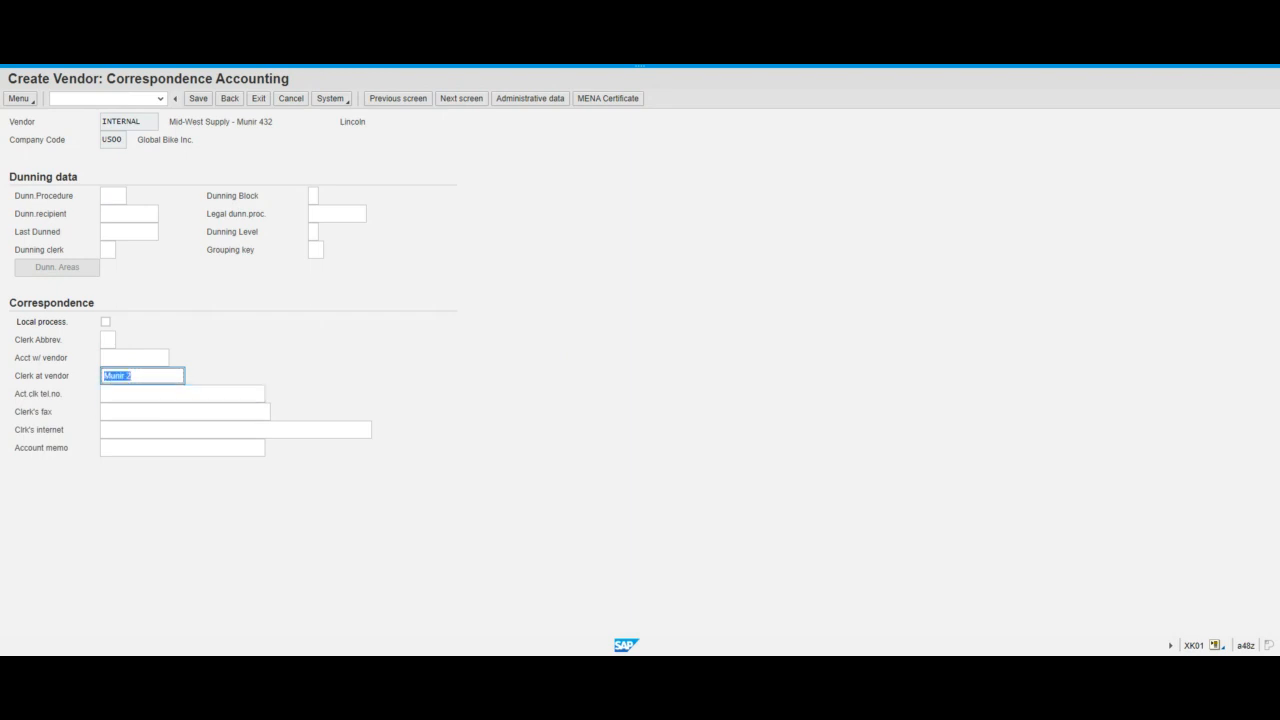
{"action": "key", "text": "Right"}
{"action": "key", "text": "BackSpace"}
{"action": "type", "text": "3"}
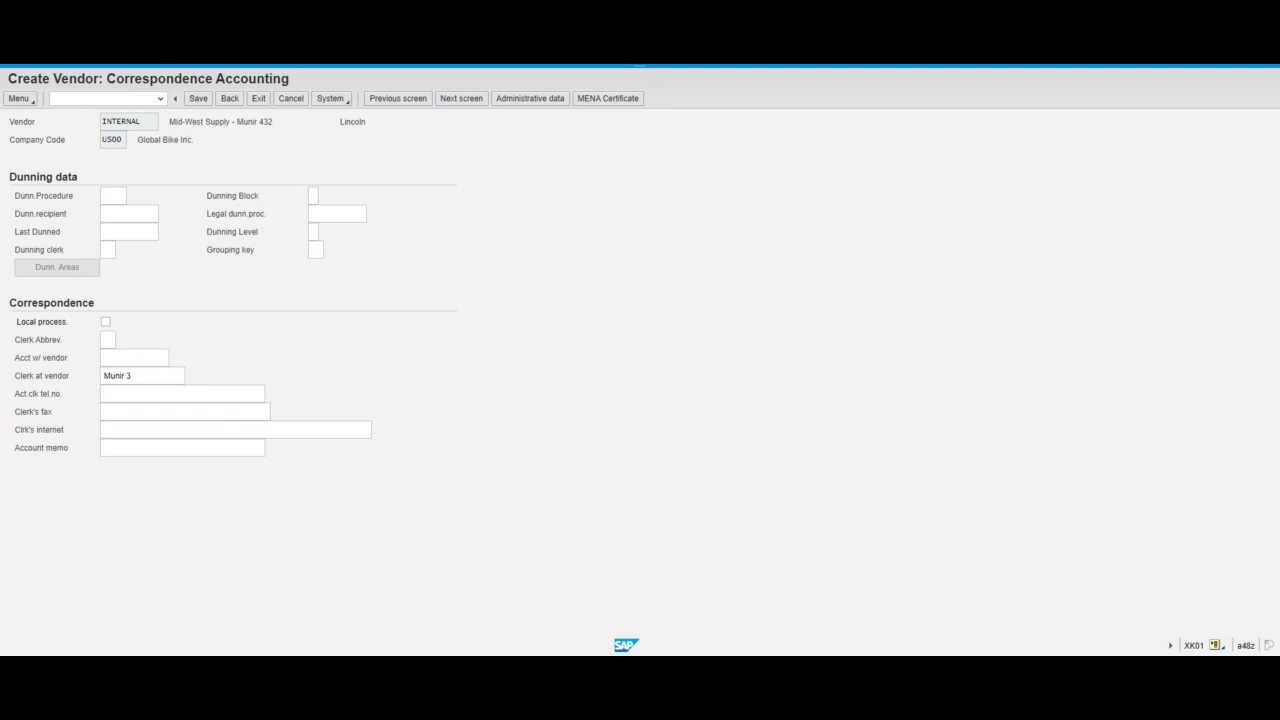
{"action": "left_click", "coordinate": [461, 98]}
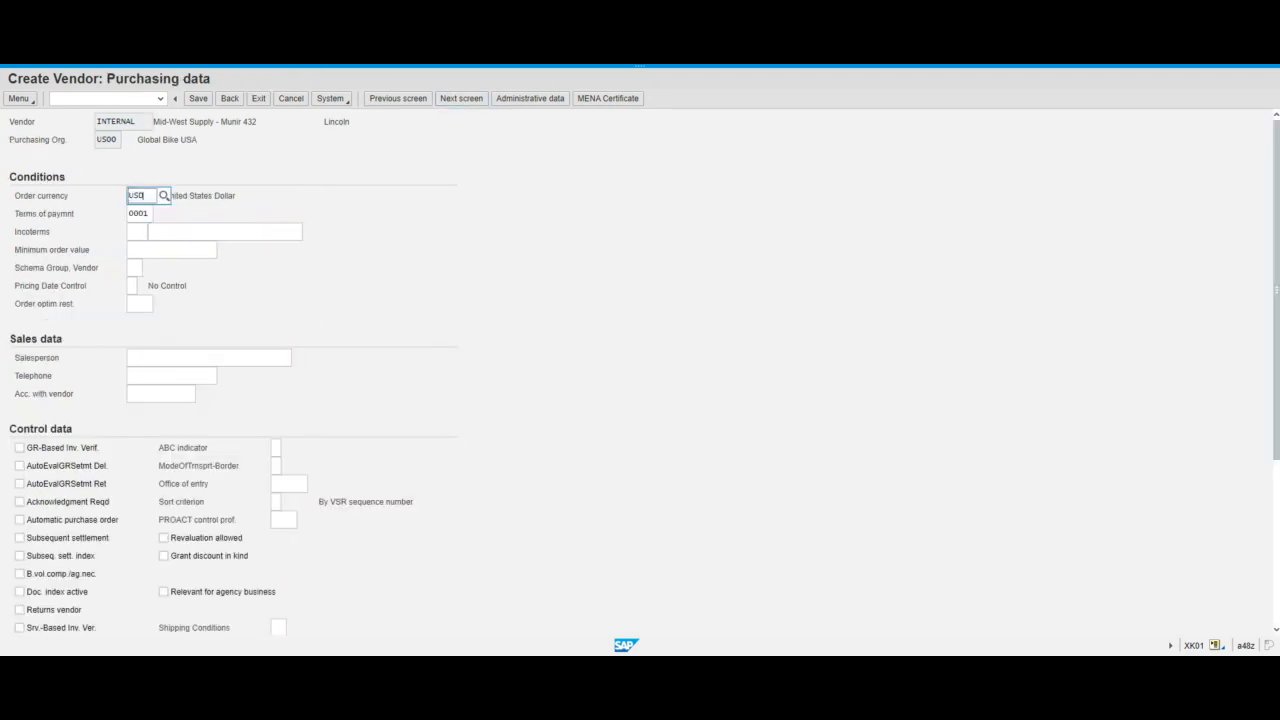
Keep the purchasing terms of payment at 0001, advance past the partner functions and save the new vendor
{"action": "left_click", "coordinate": [144, 213]}
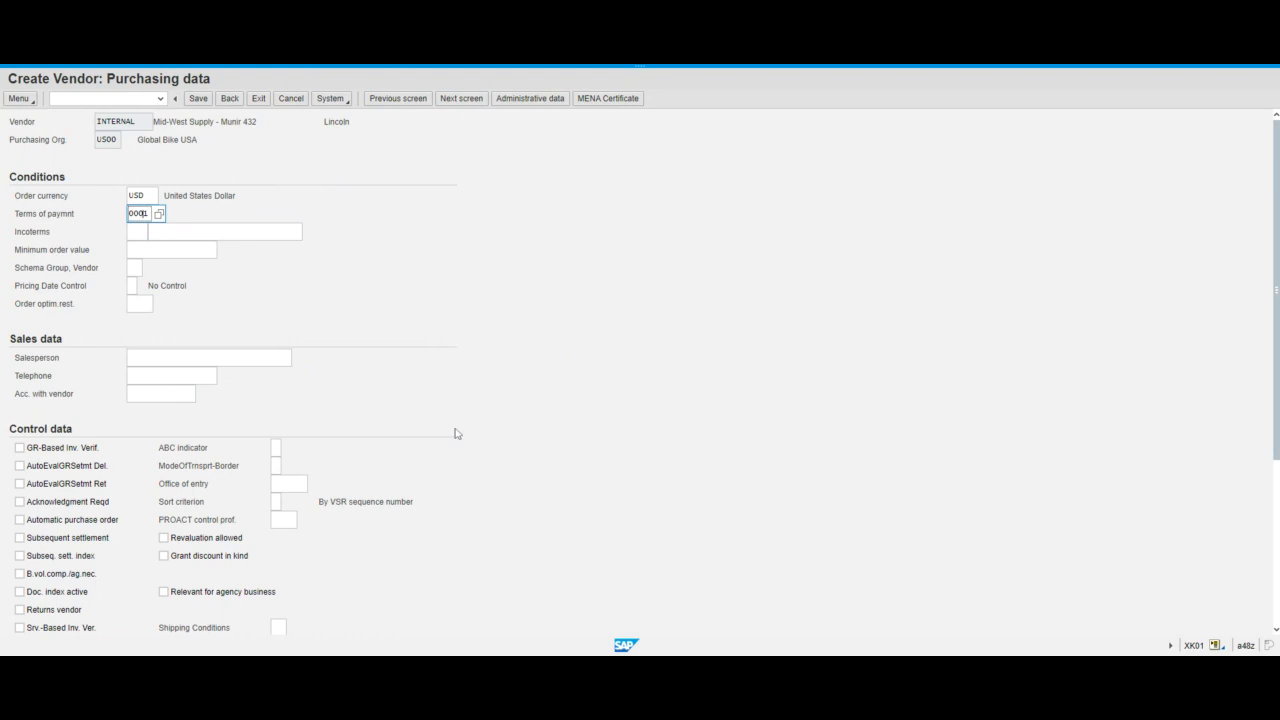
{"action": "left_click", "coordinate": [459, 99]}
{"action": "left_click", "coordinate": [459, 99]}
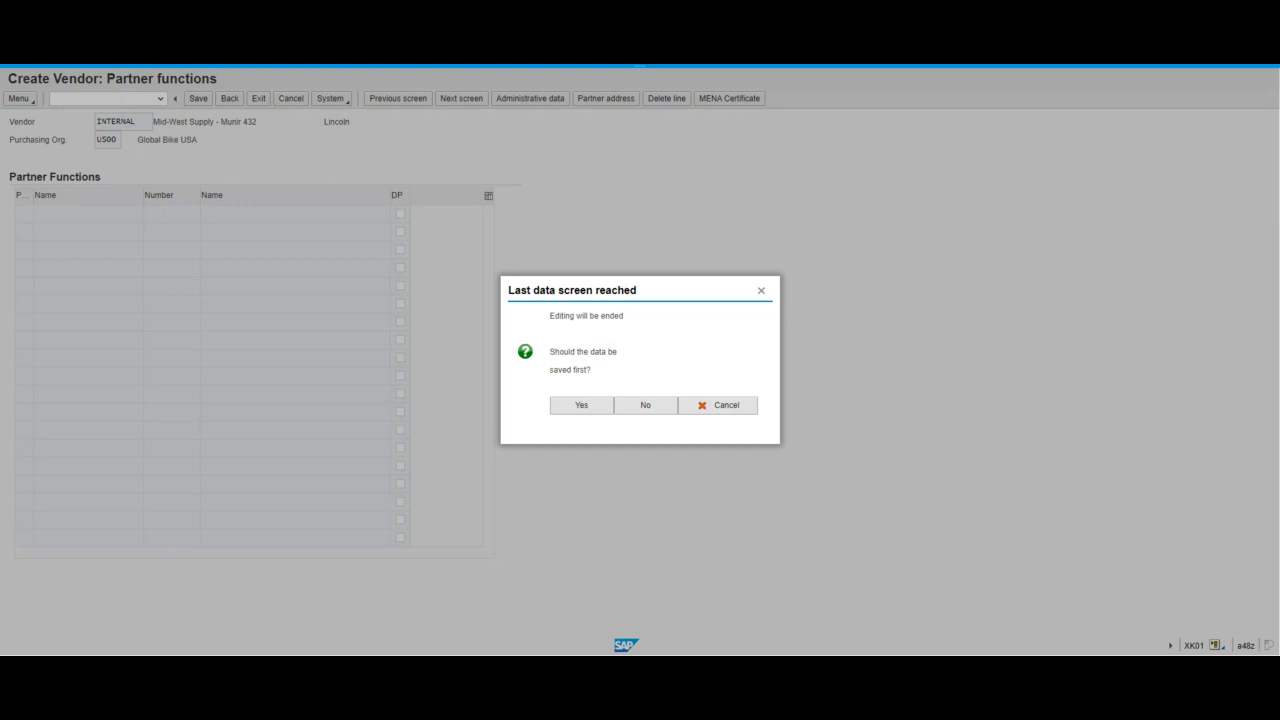
{"action": "left_click", "coordinate": [579, 408]}
{"action": "left_click", "coordinate": [579, 408]}
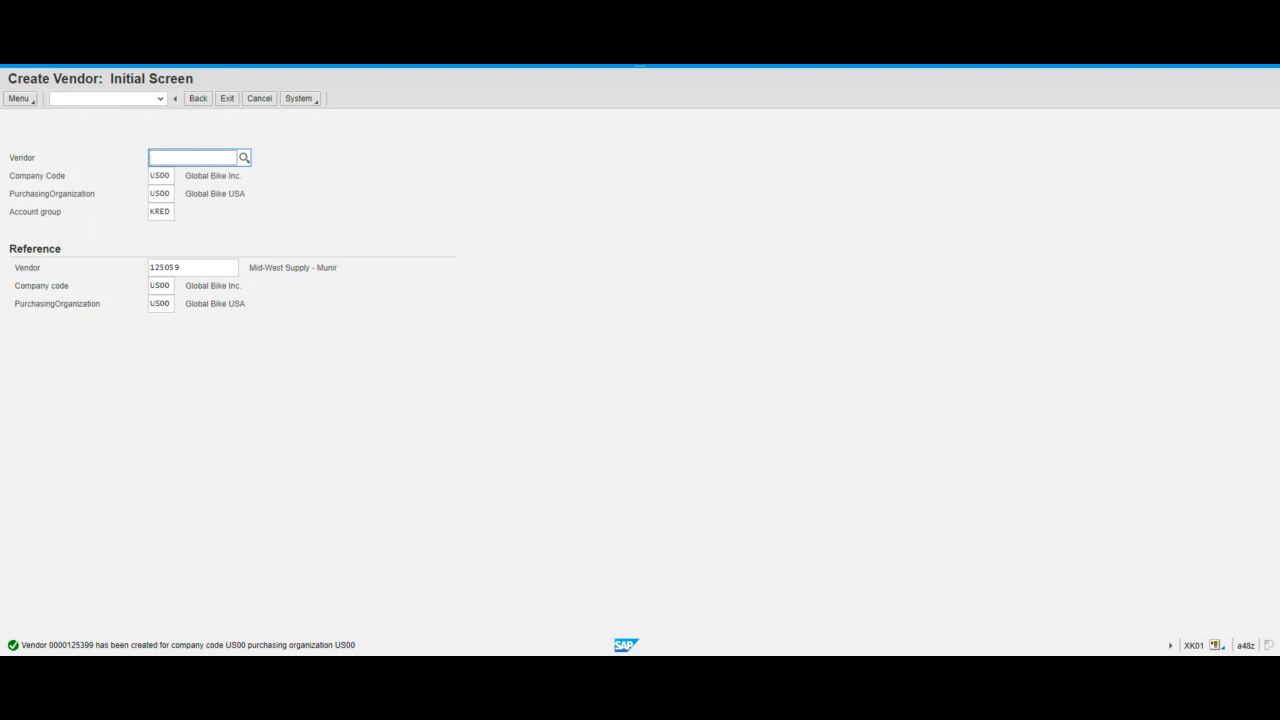
Open the details of the vendor creation message, highlight the new vendor's number and close the details
{"action": "double_click", "coordinate": [72, 645]}
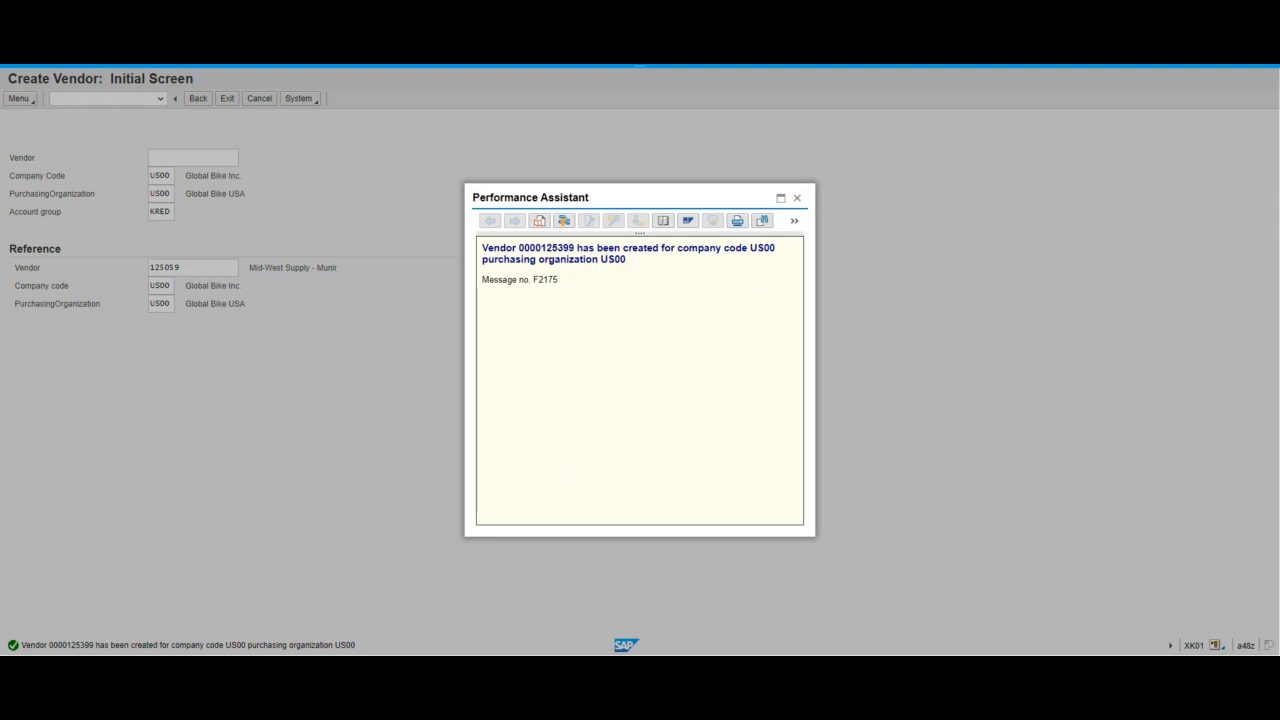
{"action": "left_click_drag", "start_coordinate": [540, 248], "coordinate": [577, 248]}
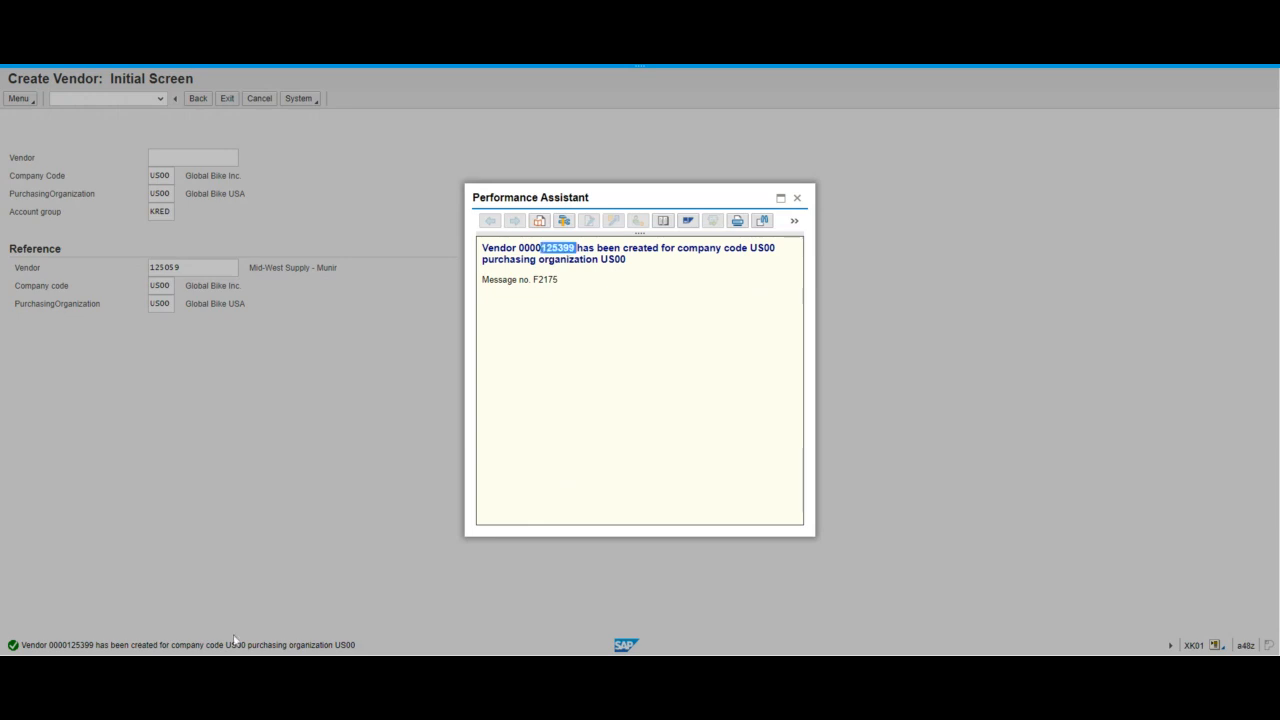
{"action": "left_click", "coordinate": [800, 201]}
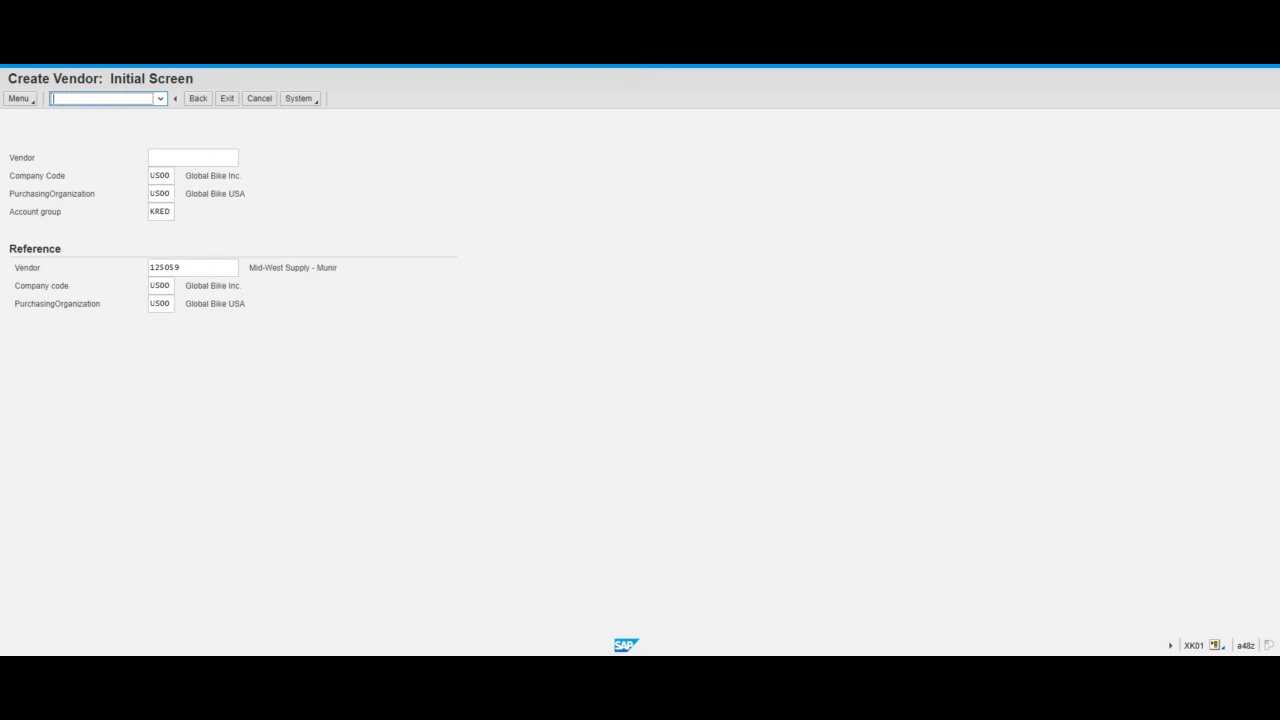